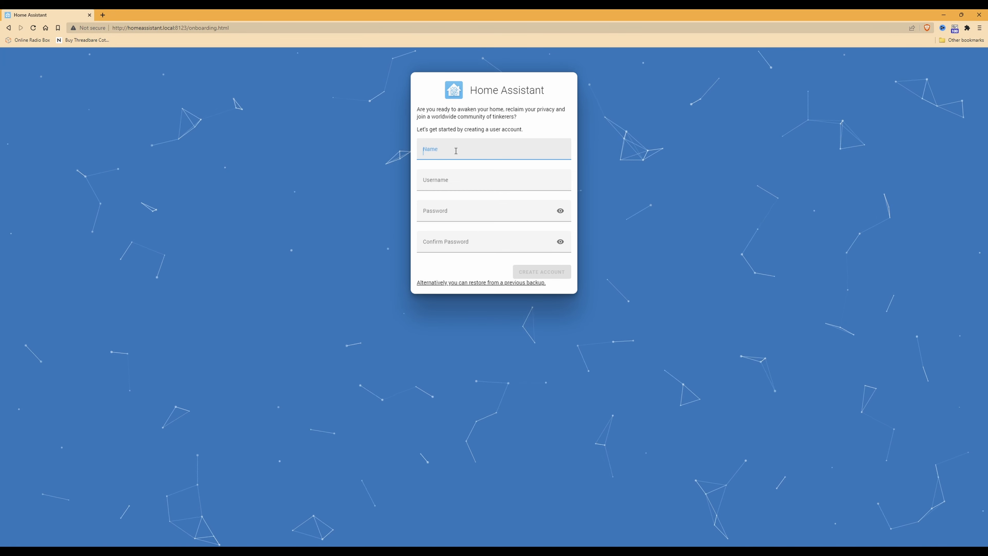
- Create the user account with name Administrator, username administrator, and the account password entered and confirmed
{"action": "type", "text": "Administrator"}
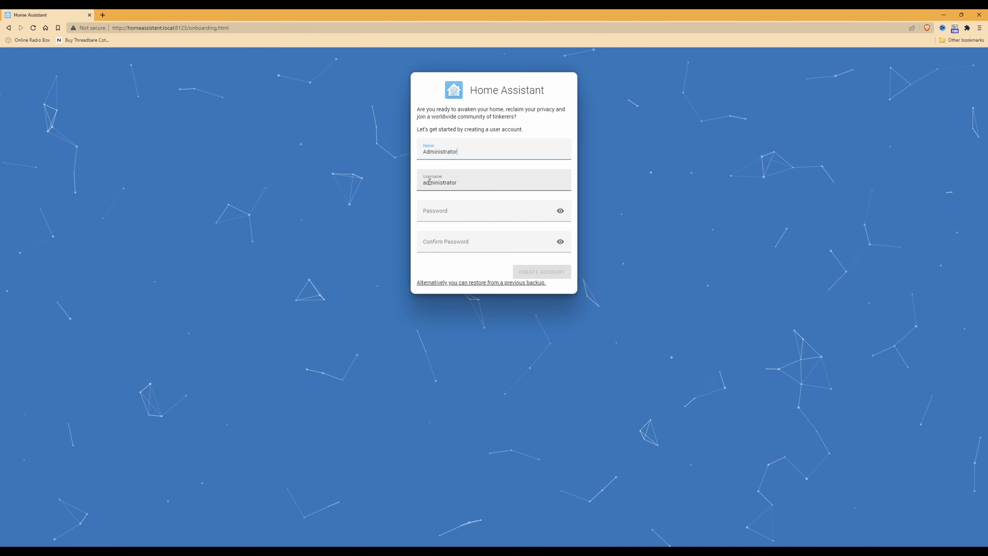
{"action": "left_click", "coordinate": [499, 211]}
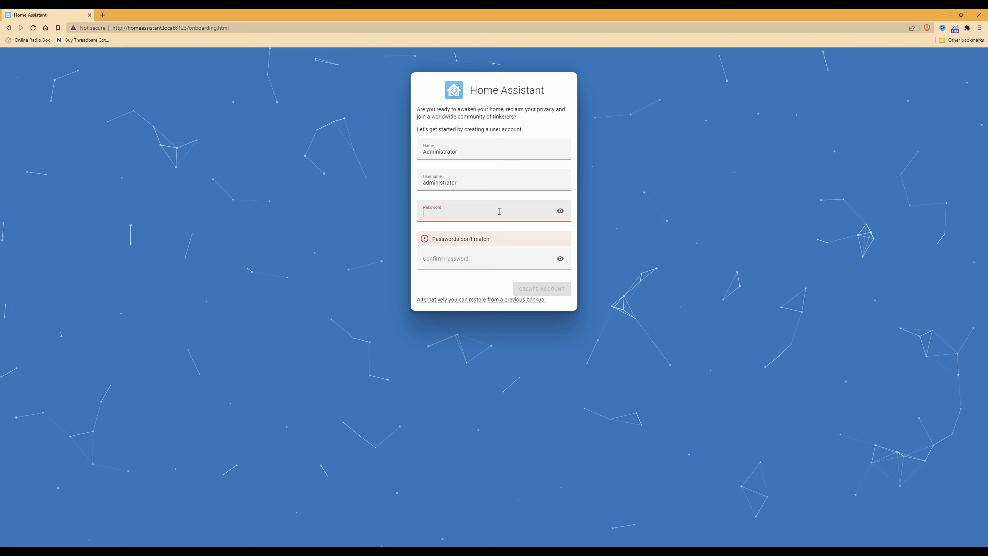
{"action": "key", "text": "ctrl+v"}
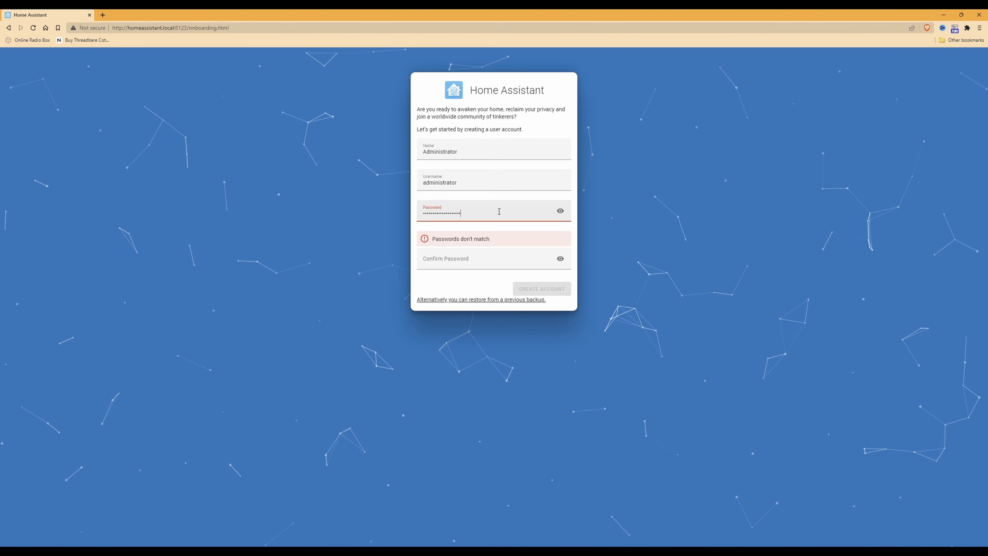
{"action": "left_click", "coordinate": [501, 258]}
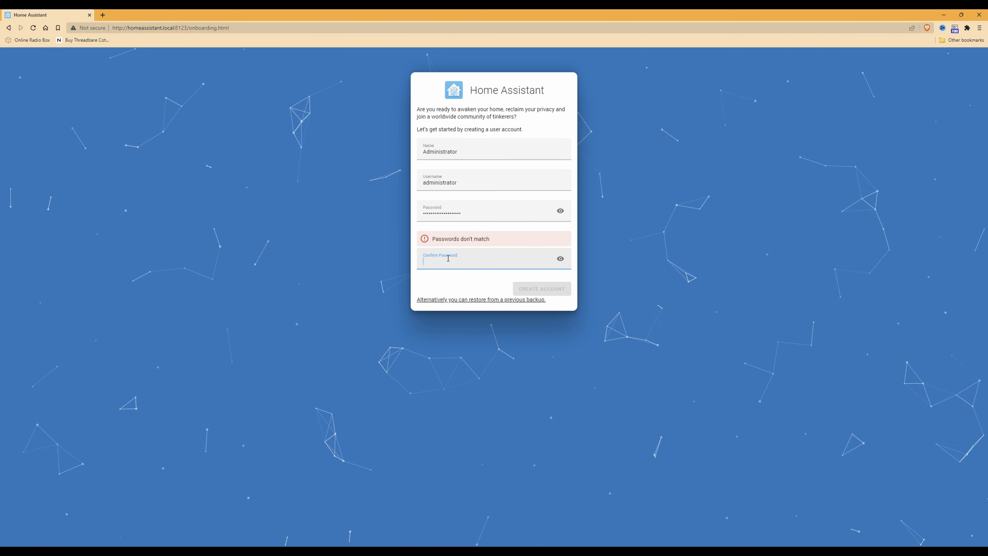
{"action": "key", "text": "ctrl+v"}
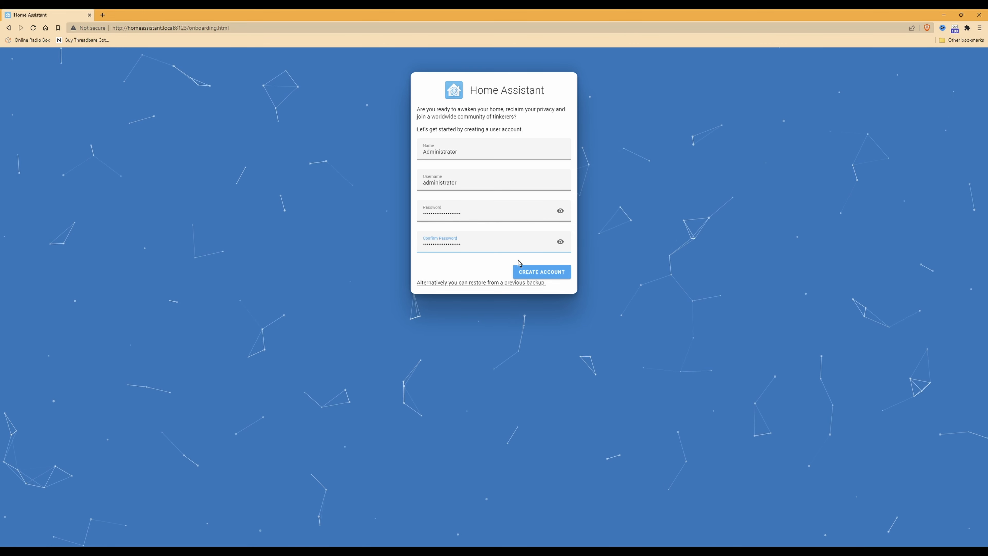
{"action": "left_click", "coordinate": [549, 273]}
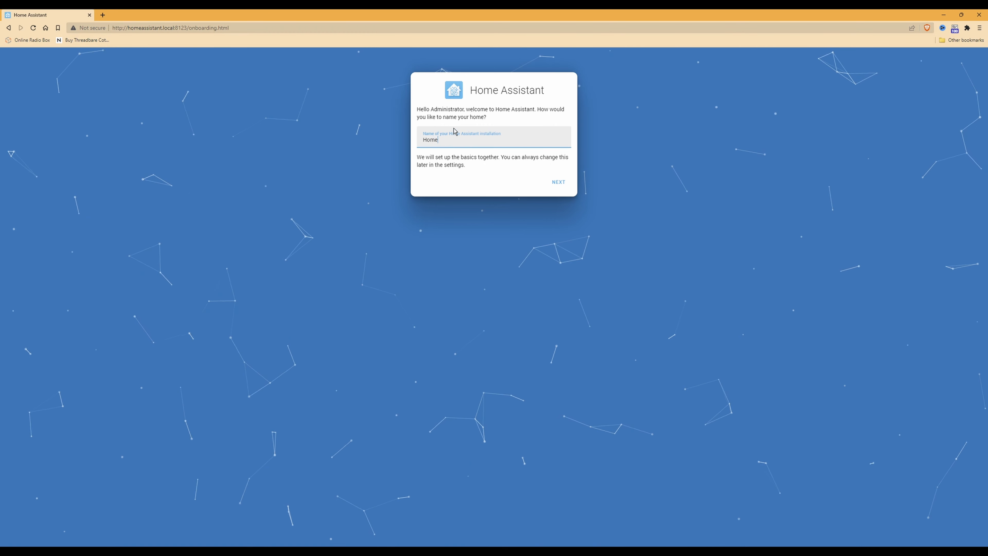
- Accept Home as the installation name and set the home location by searching for the home address
{"action": "left_click", "coordinate": [563, 186]}
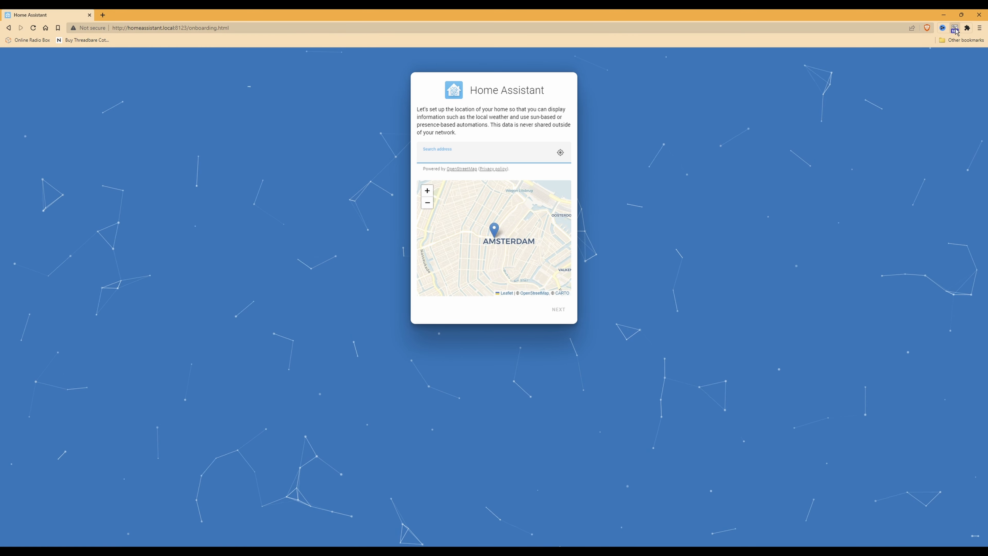
{"action": "key", "text": "ctrl+plus"}
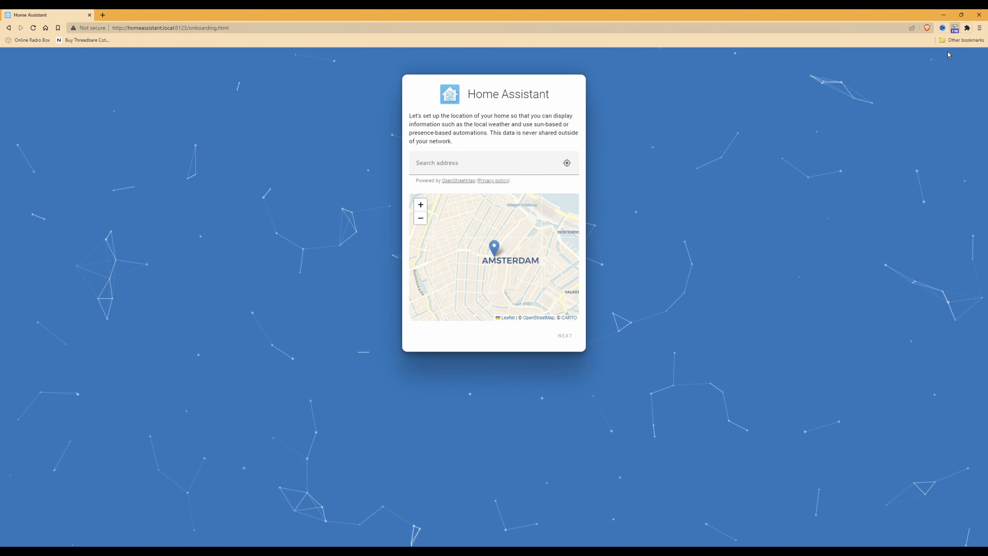
{"action": "key", "text": "ctrl+plus"}
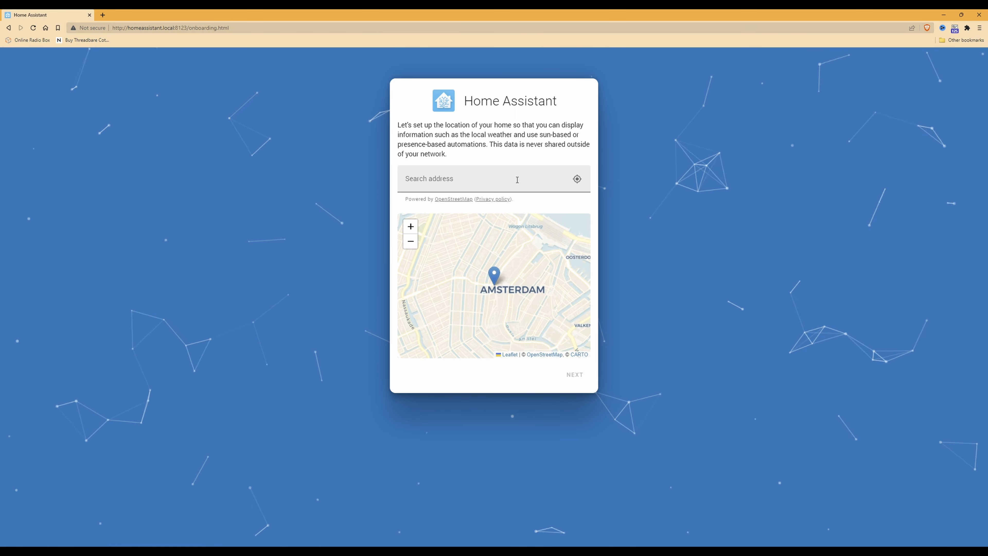
{"action": "left_click", "coordinate": [454, 177]}
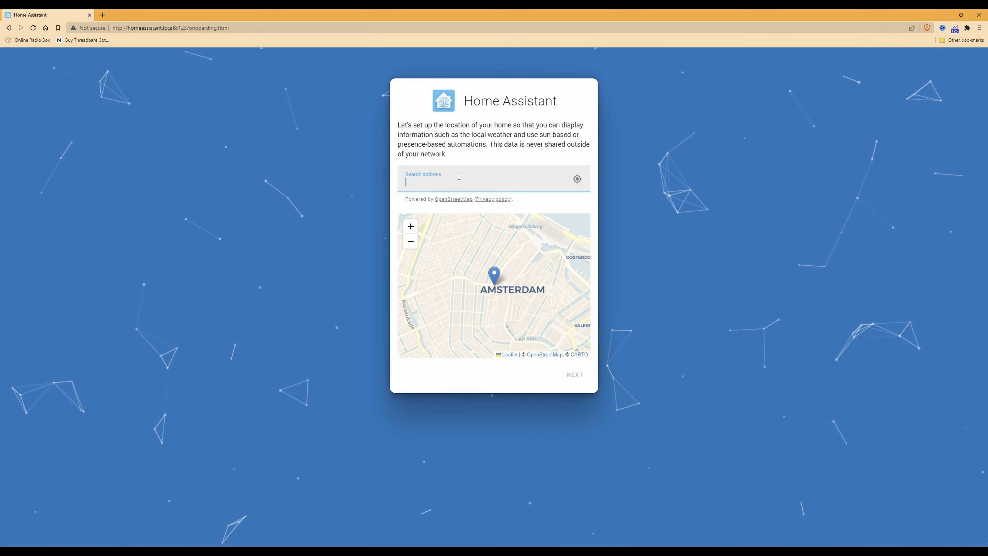
{"action": "type", "text": "..."}
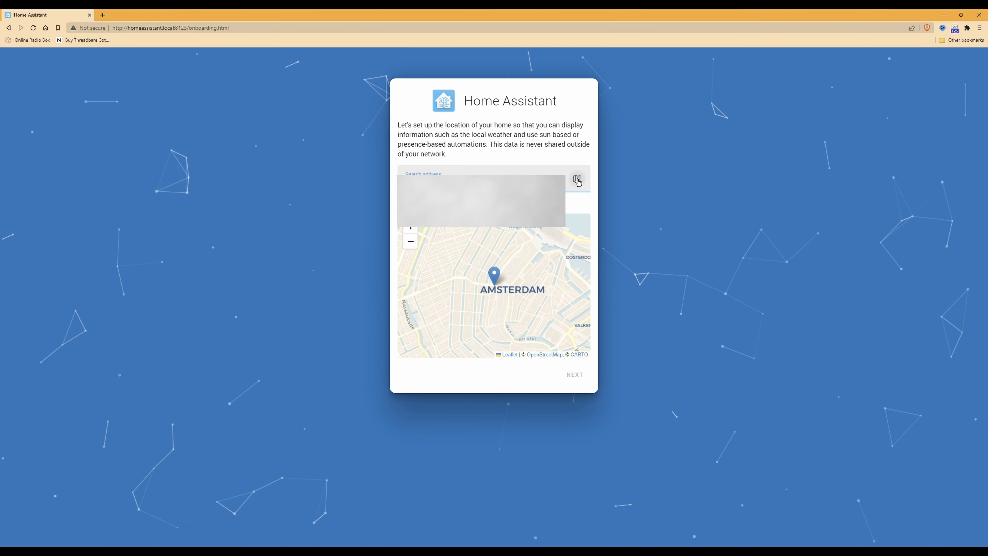
{"action": "left_click", "coordinate": [577, 180]}
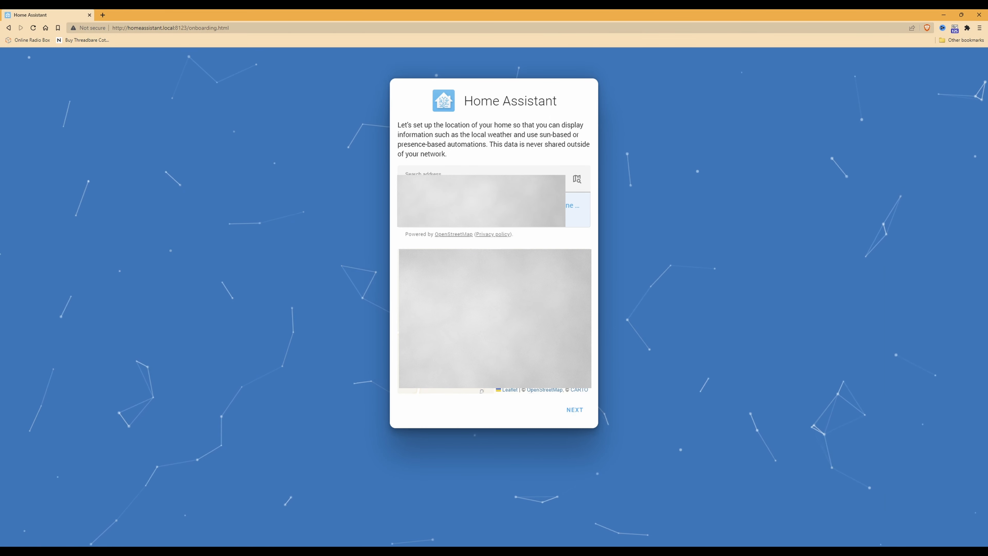
{"action": "left_click", "coordinate": [577, 411]}
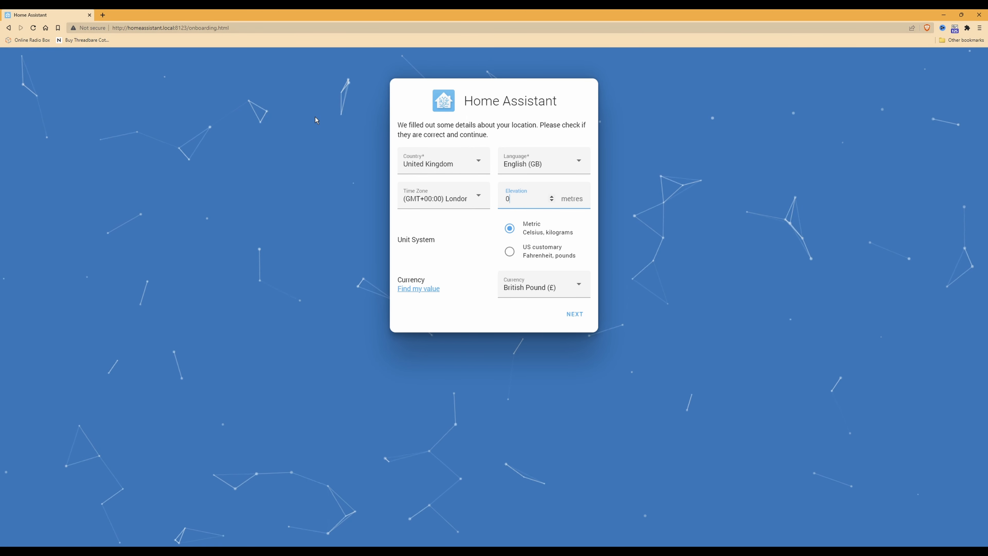
- Look up the home's elevation in the Map Developers elevation calculator and submit the location details with the elevation set to 9 metres
{"action": "left_click", "coordinate": [103, 17]}
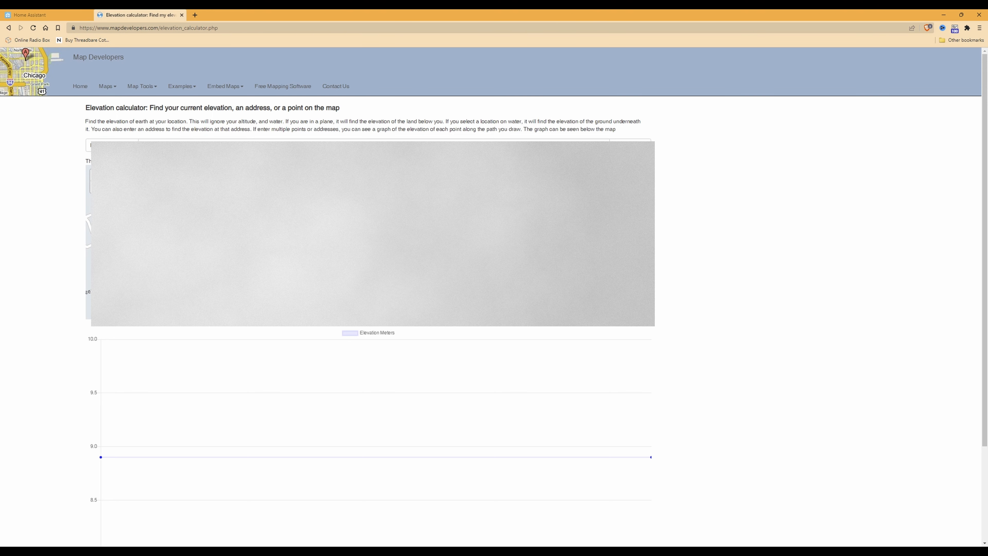
{"action": "left_click", "coordinate": [182, 15]}
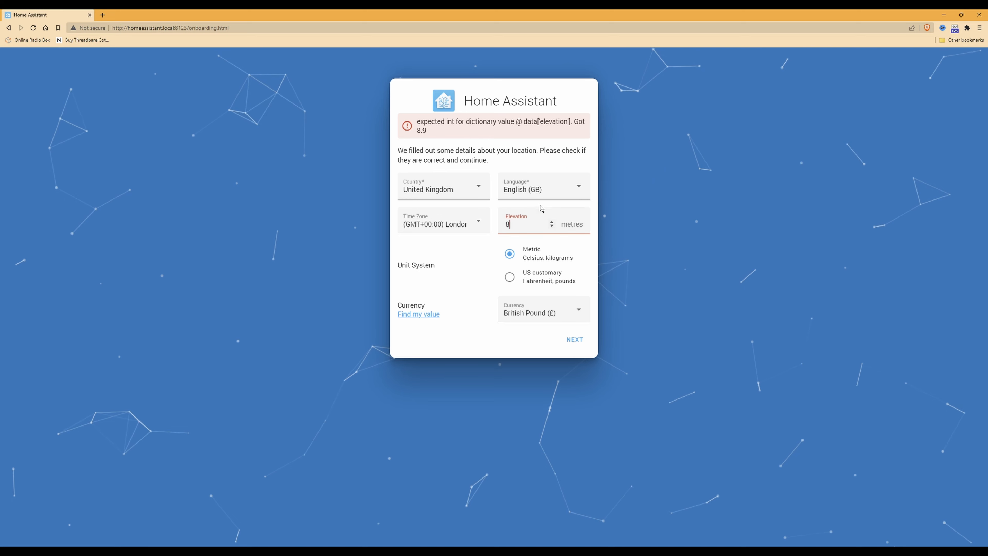
{"action": "key", "text": "BackSpace"}
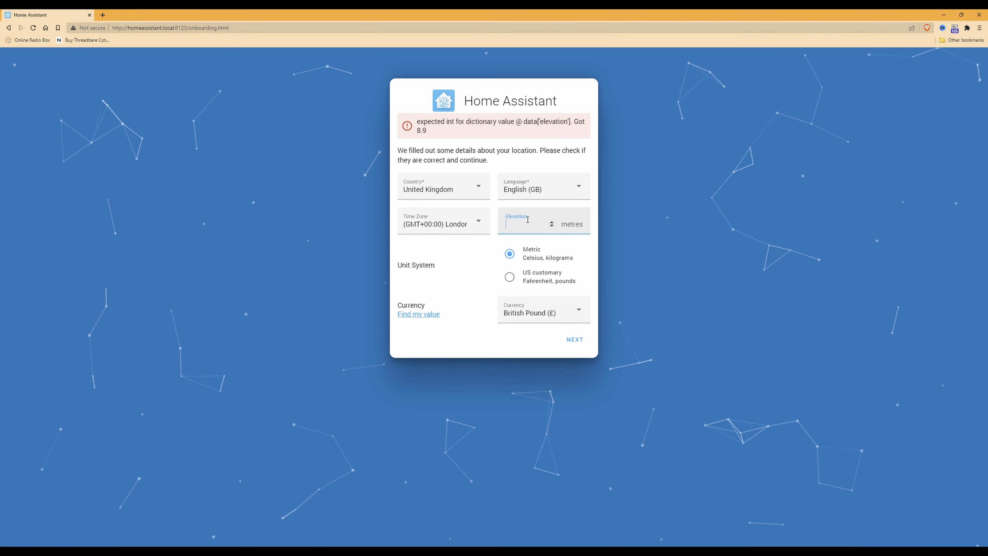
{"action": "type", "text": "9"}
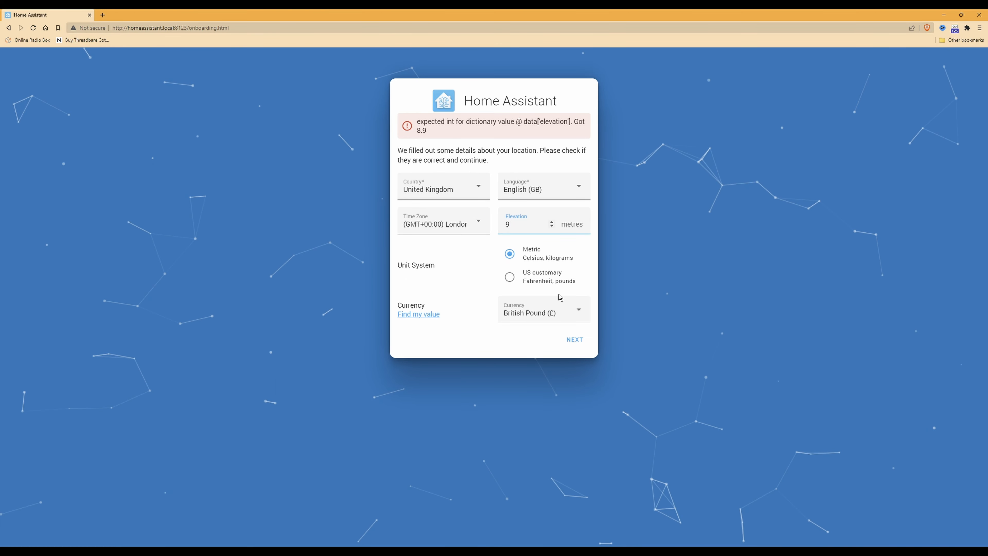
{"action": "left_click", "coordinate": [576, 340]}
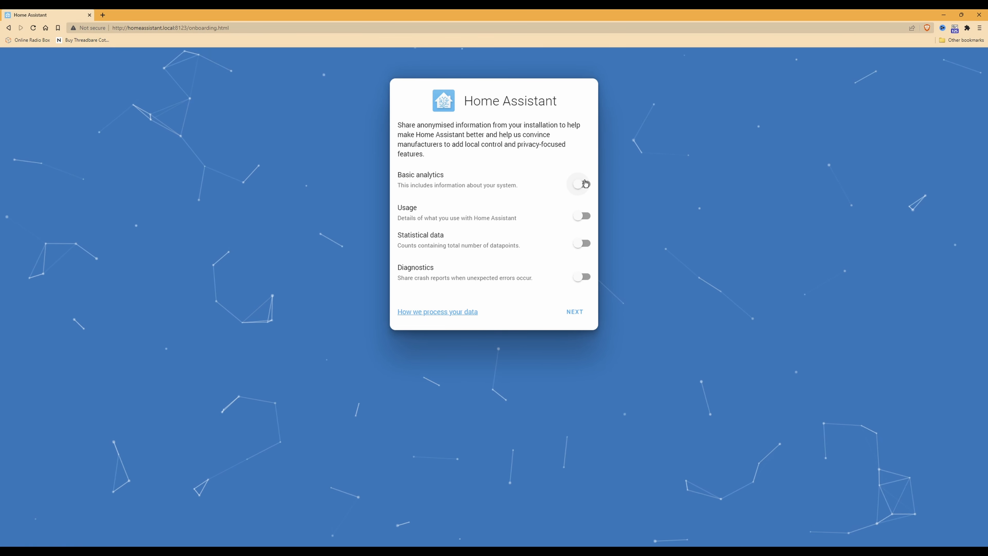
- Continue with all analytics sharing off, check the list of available integrations, and finish onboarding without adding one
{"action": "left_click", "coordinate": [574, 312]}
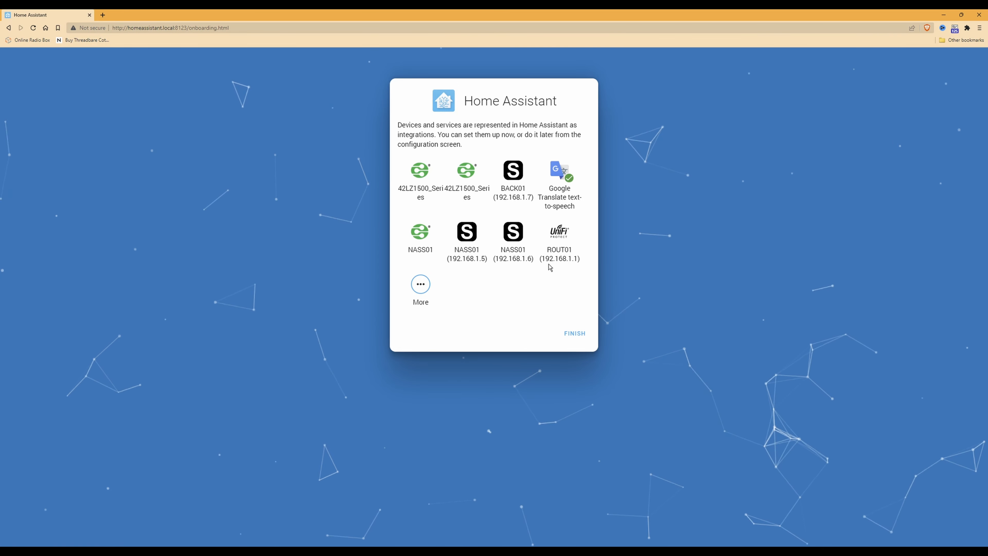
{"action": "left_click", "coordinate": [421, 285]}
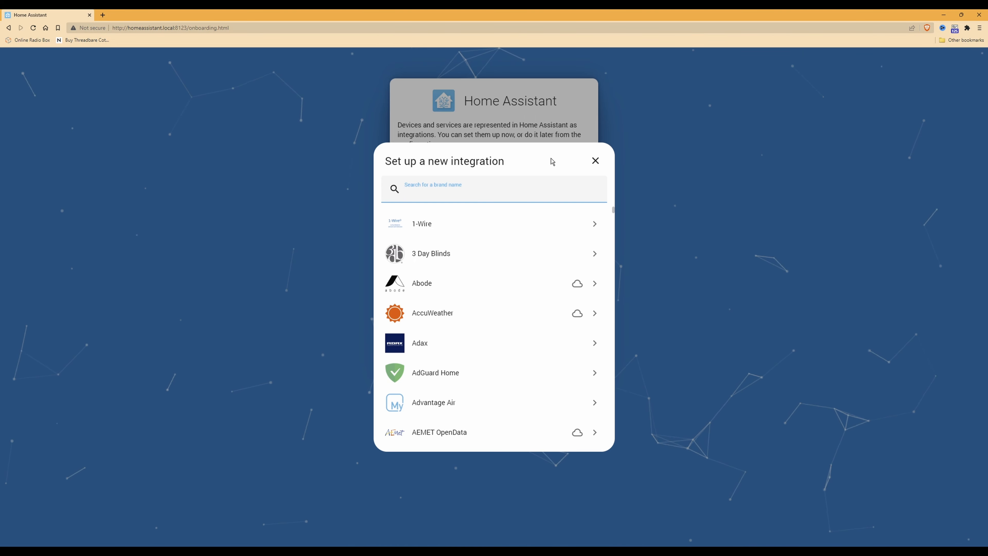
{"action": "left_click", "coordinate": [595, 161]}
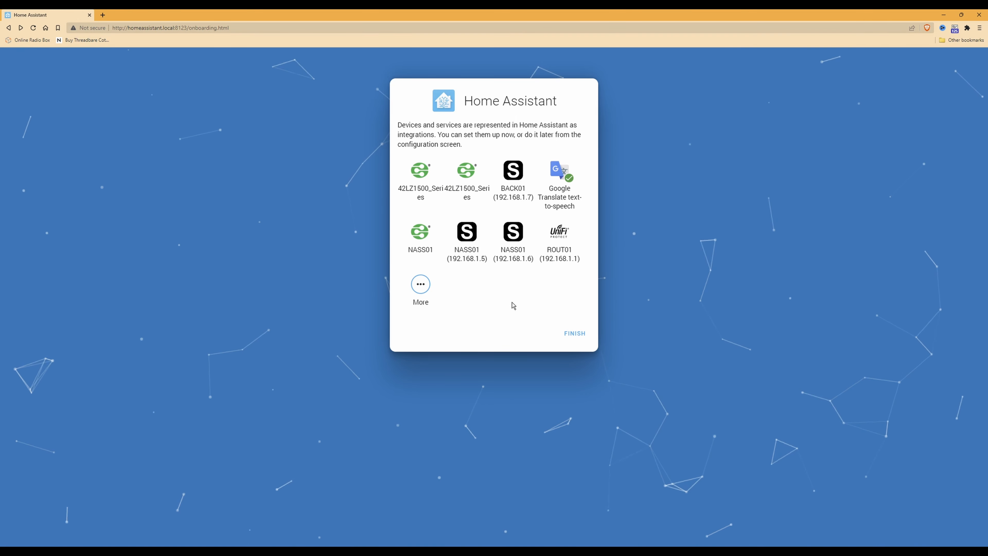
{"action": "left_click", "coordinate": [583, 335]}
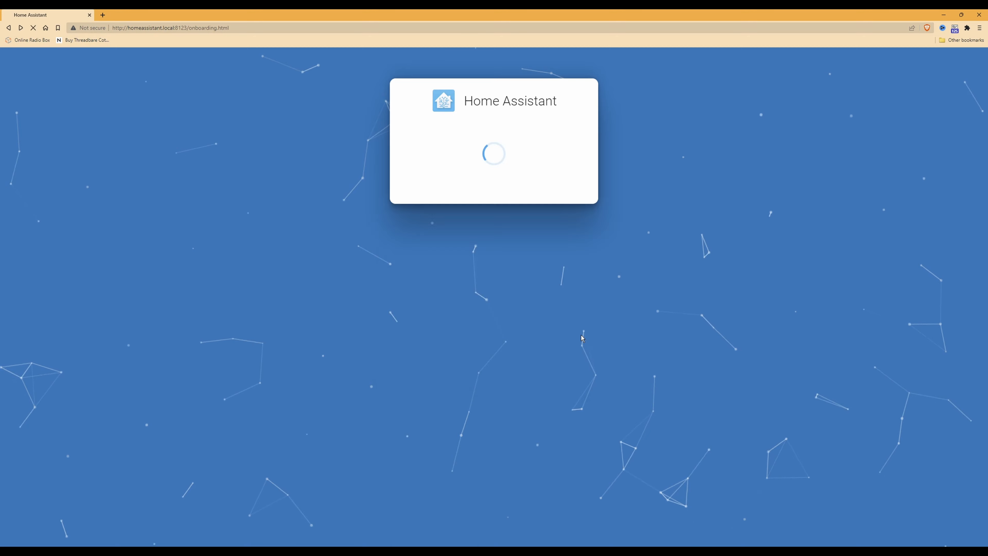
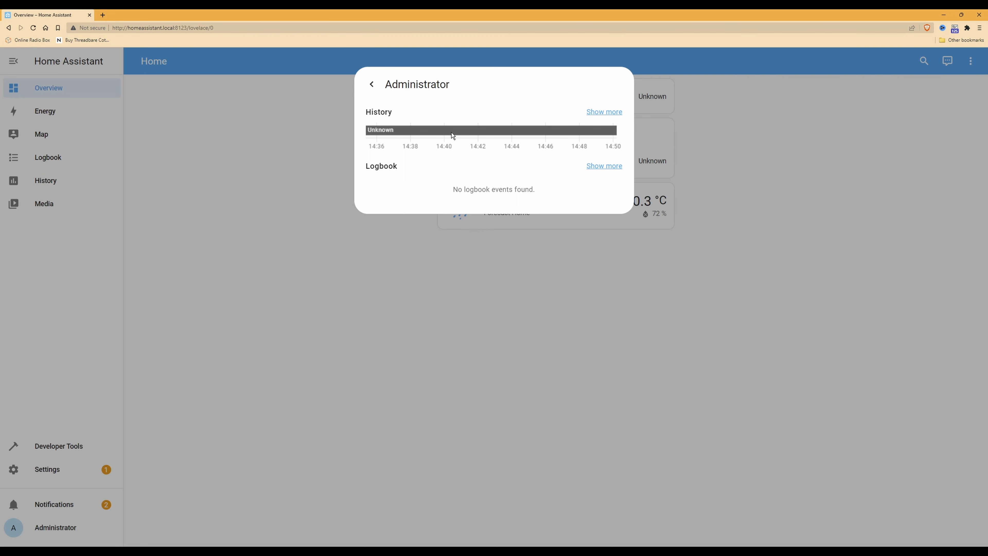
- View the full history of the Administrator person entity and return to its details
{"action": "left_click", "coordinate": [603, 112]}
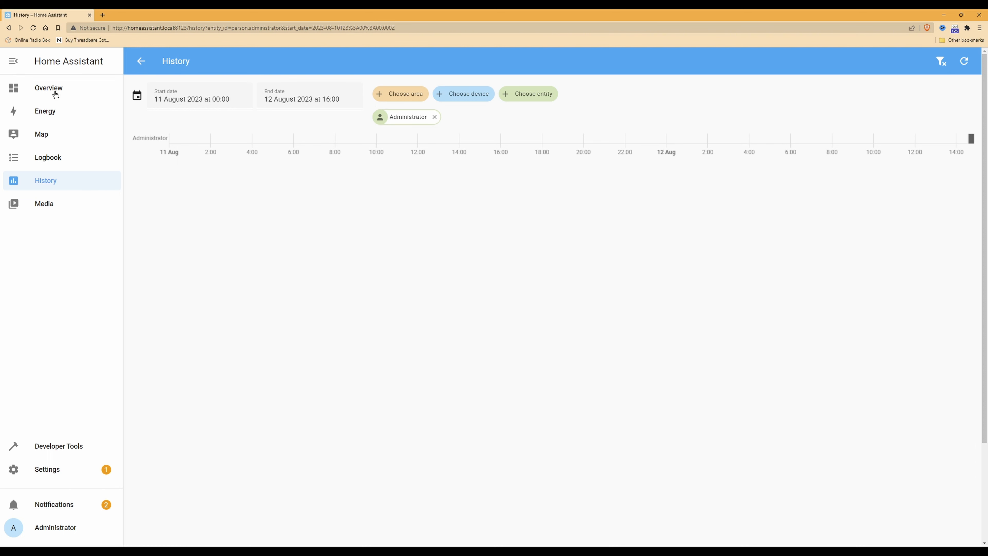
{"action": "left_click", "coordinate": [141, 61]}
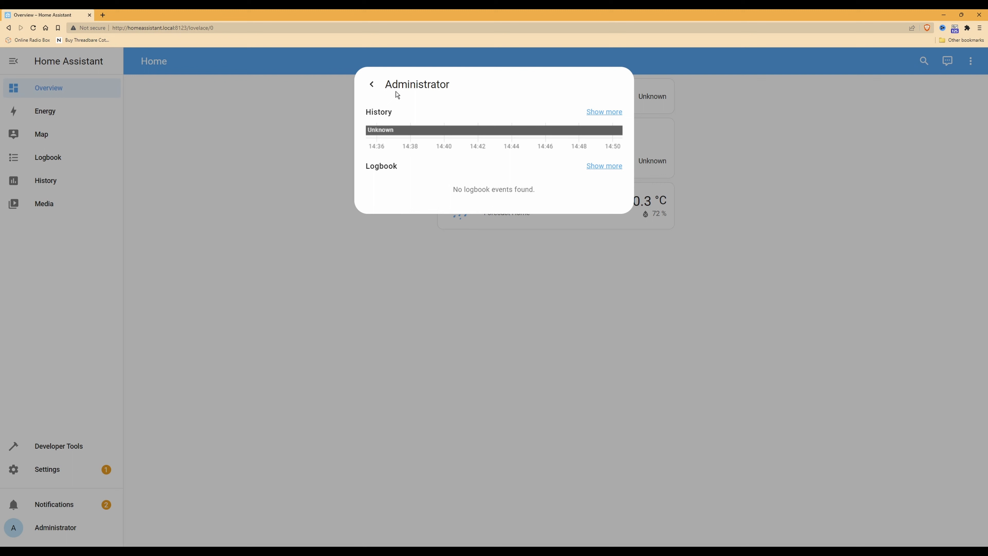
{"action": "left_click", "coordinate": [372, 87]}
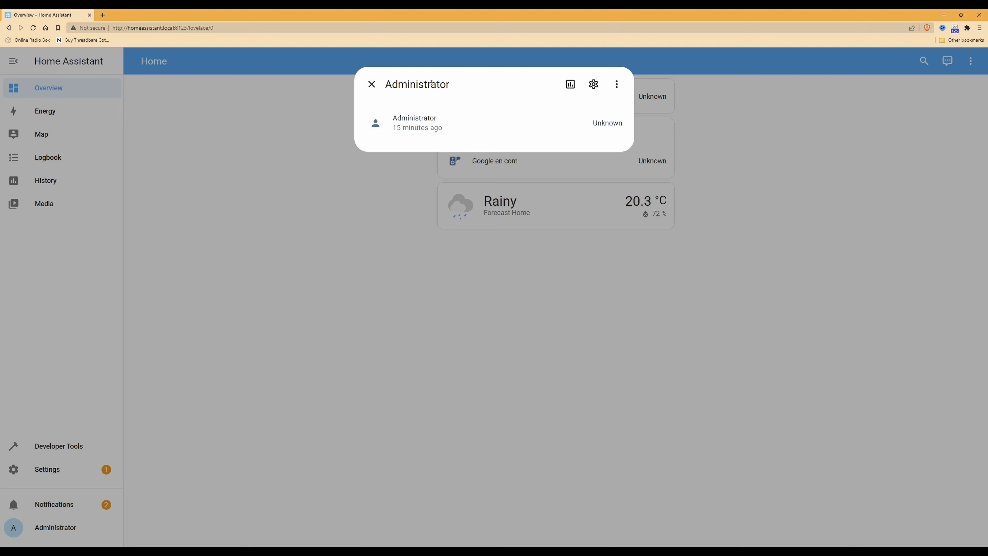
- Review the Administrator person entity's settings, including its name field and the available icon and area choices, without selecting any
{"action": "left_click", "coordinate": [594, 87]}
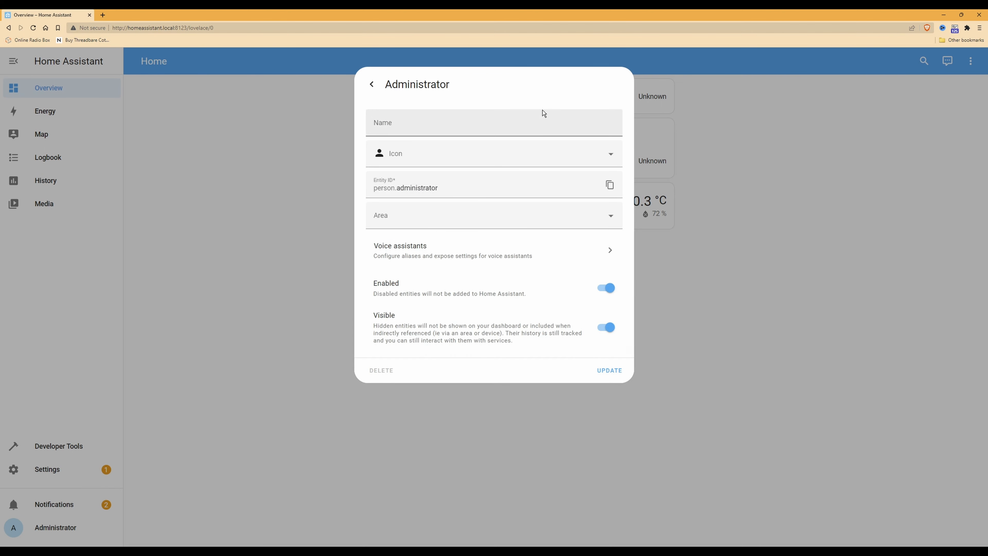
{"action": "left_click", "coordinate": [410, 122]}
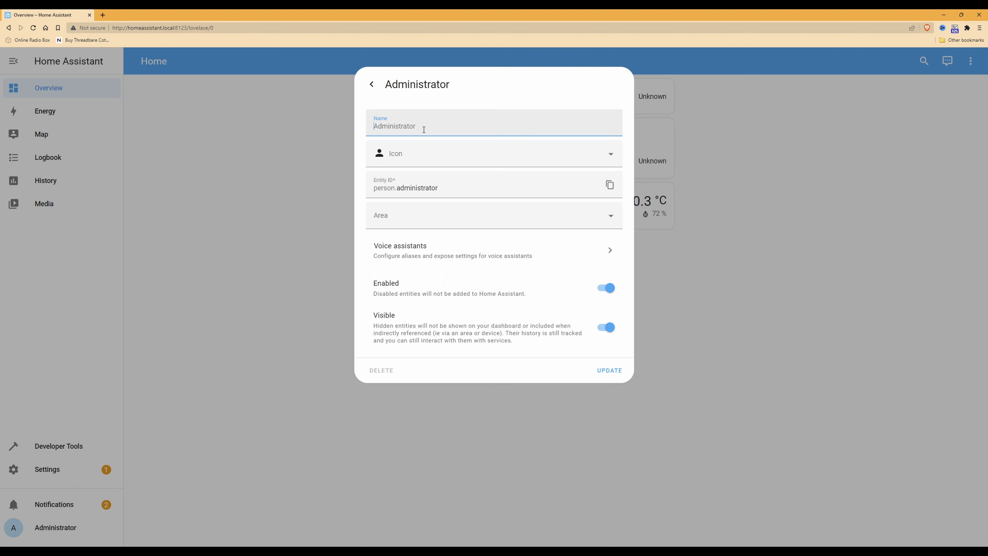
{"action": "left_click", "coordinate": [463, 155]}
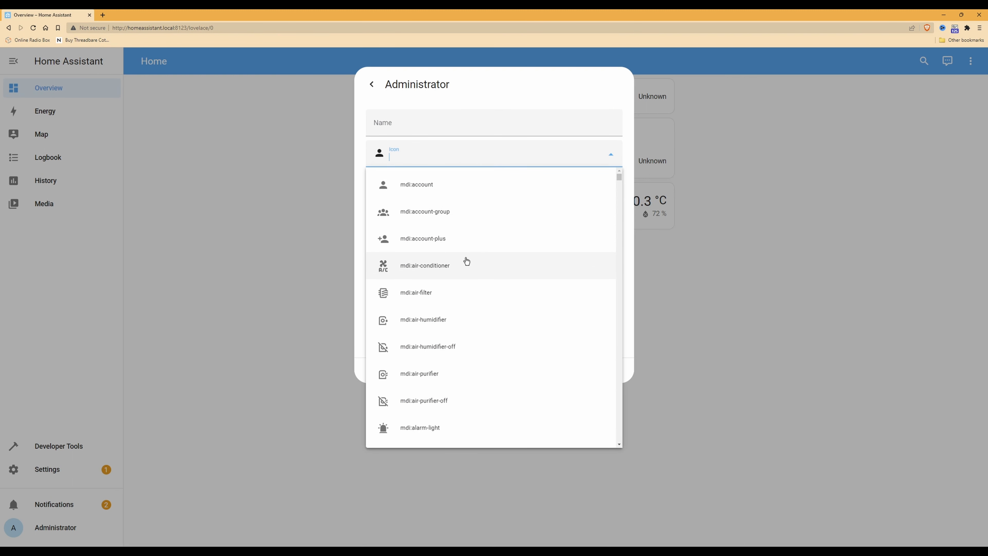
{"action": "left_click", "coordinate": [406, 160]}
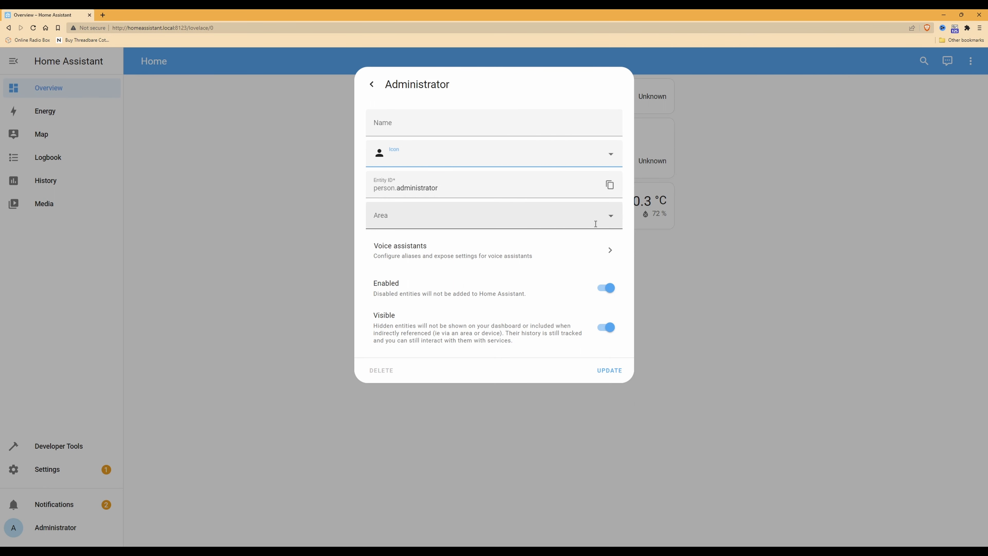
{"action": "left_click", "coordinate": [577, 220]}
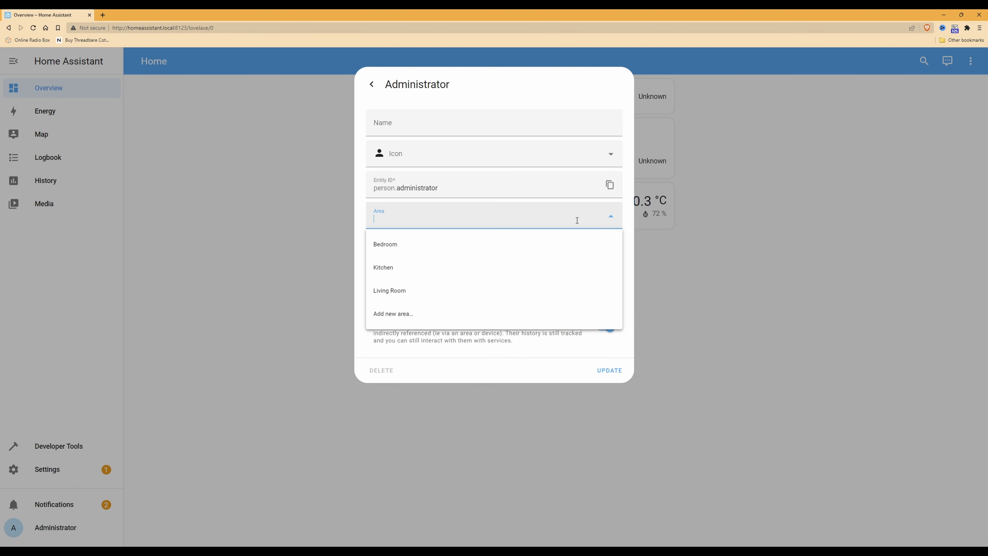
{"action": "left_click", "coordinate": [612, 219]}
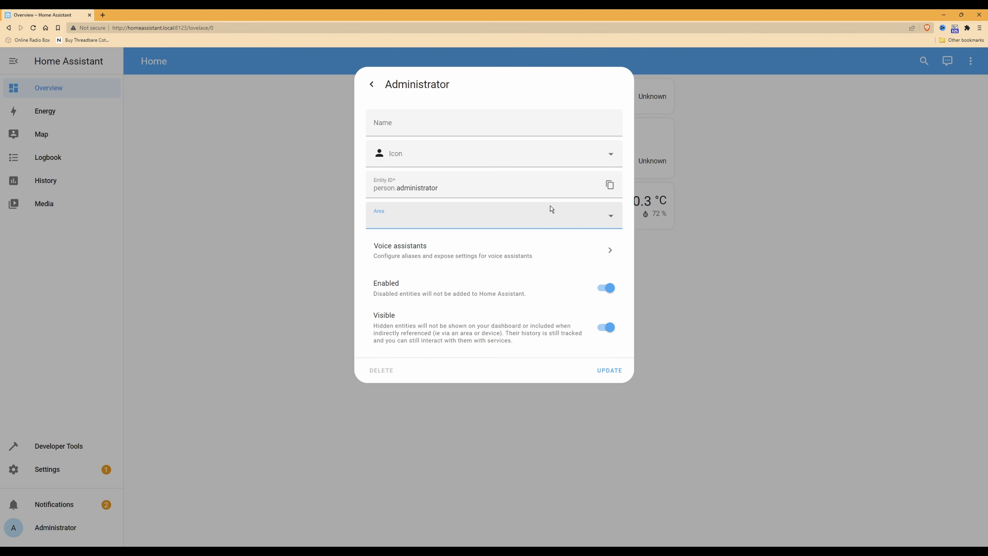
{"action": "left_click", "coordinate": [611, 216]}
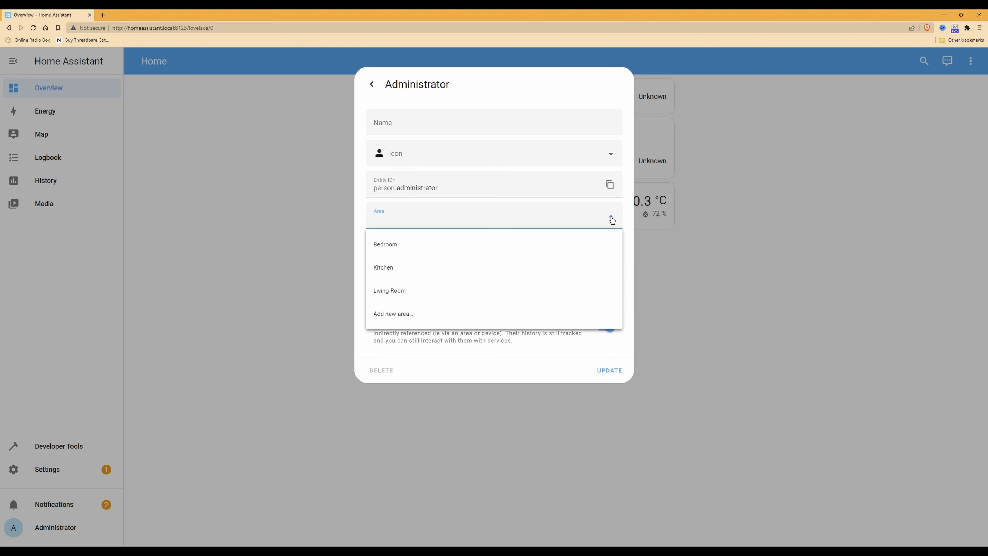
{"action": "left_click", "coordinate": [580, 219]}
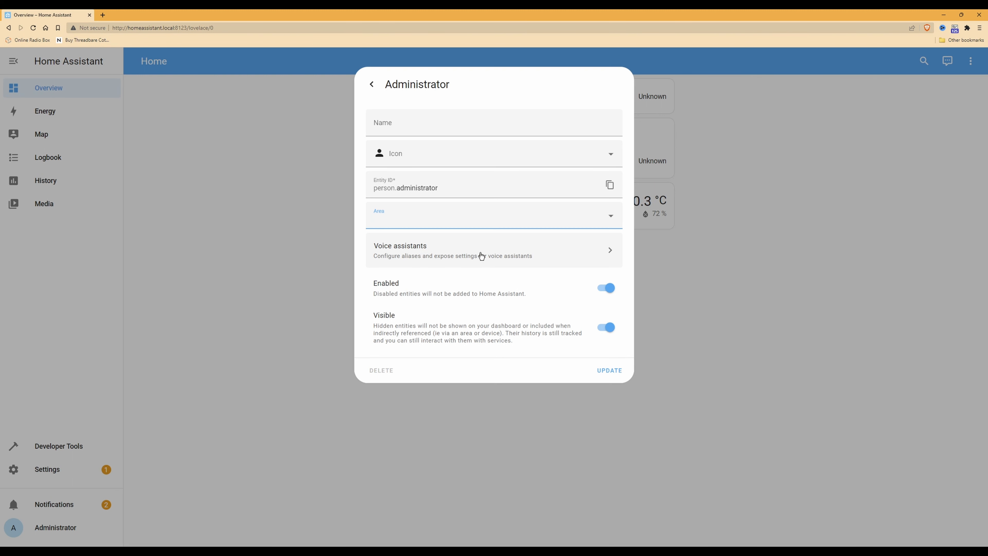
- Check the voice assistant expose and alias options for the Administrator entity and return to the Home dashboard
{"action": "left_click", "coordinate": [524, 254]}
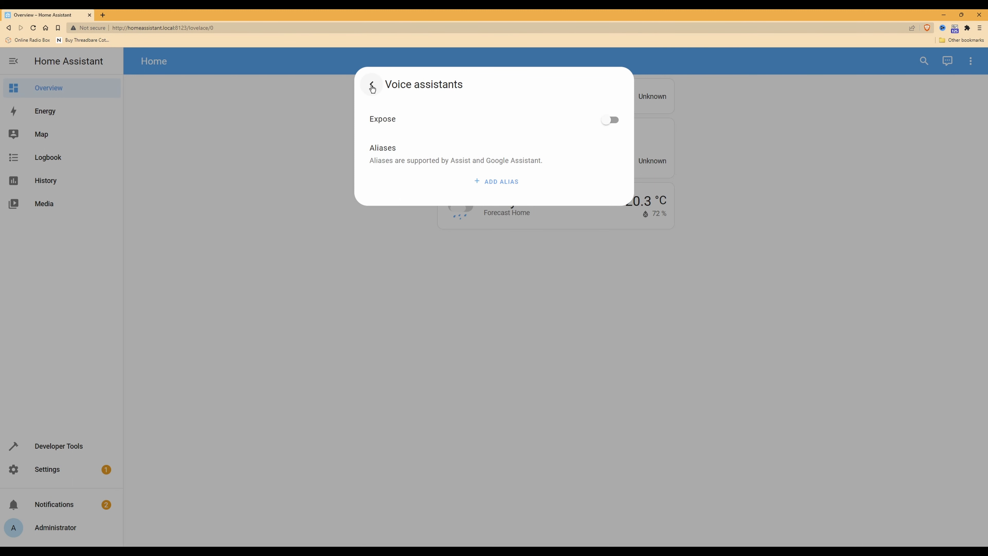
{"action": "left_click", "coordinate": [371, 85]}
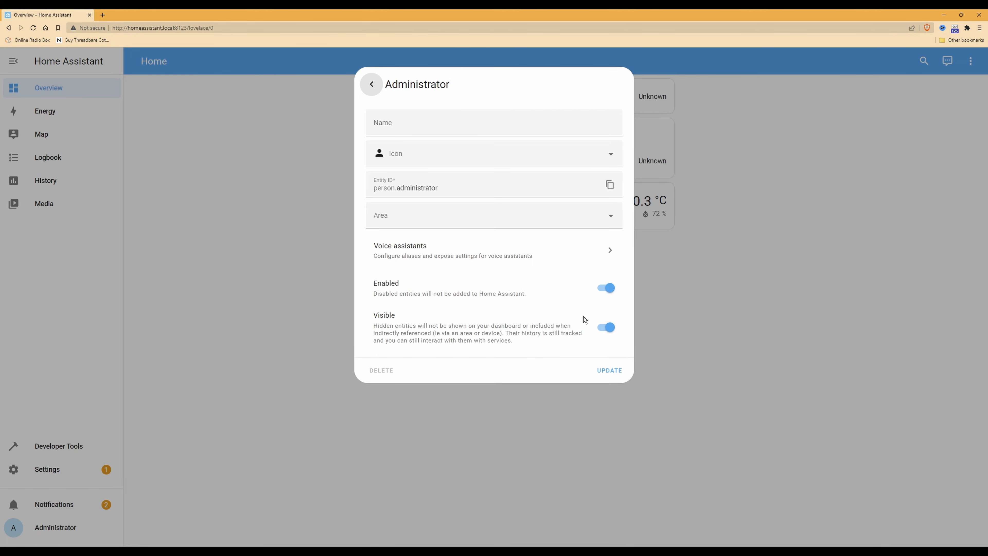
{"action": "left_click", "coordinate": [372, 84]}
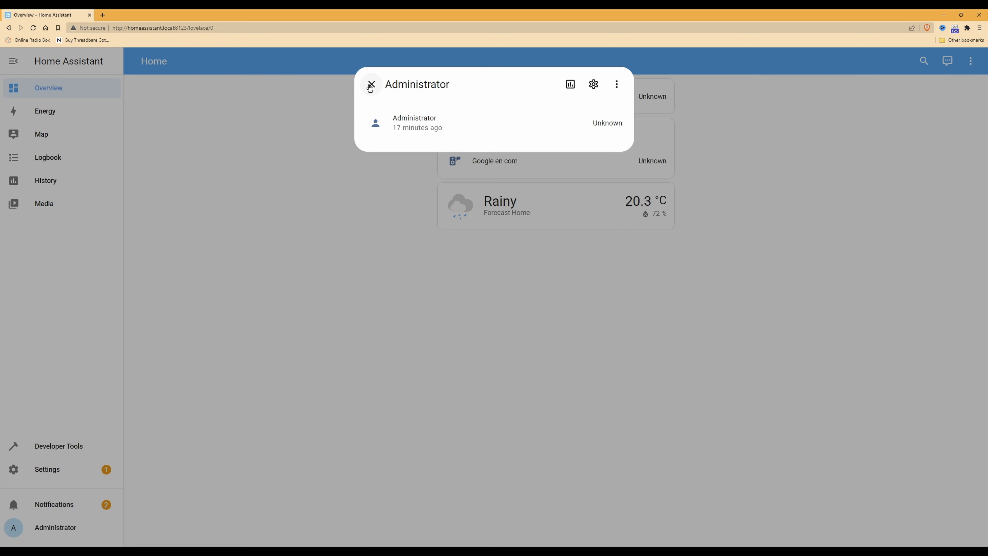
{"action": "left_click", "coordinate": [371, 86]}
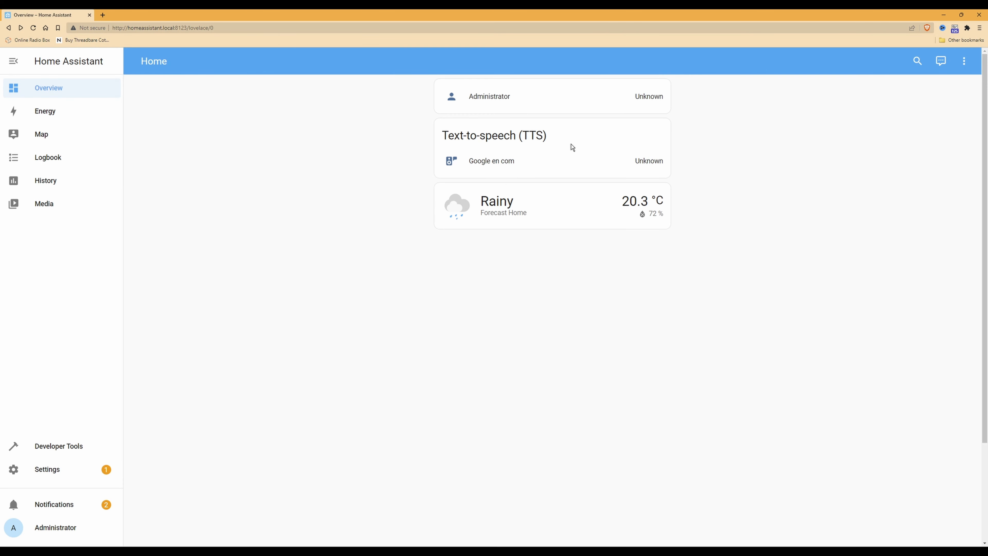
- Review the details and settings of the Google en com text-to-speech entity and close them unchanged
{"action": "left_click", "coordinate": [554, 167]}
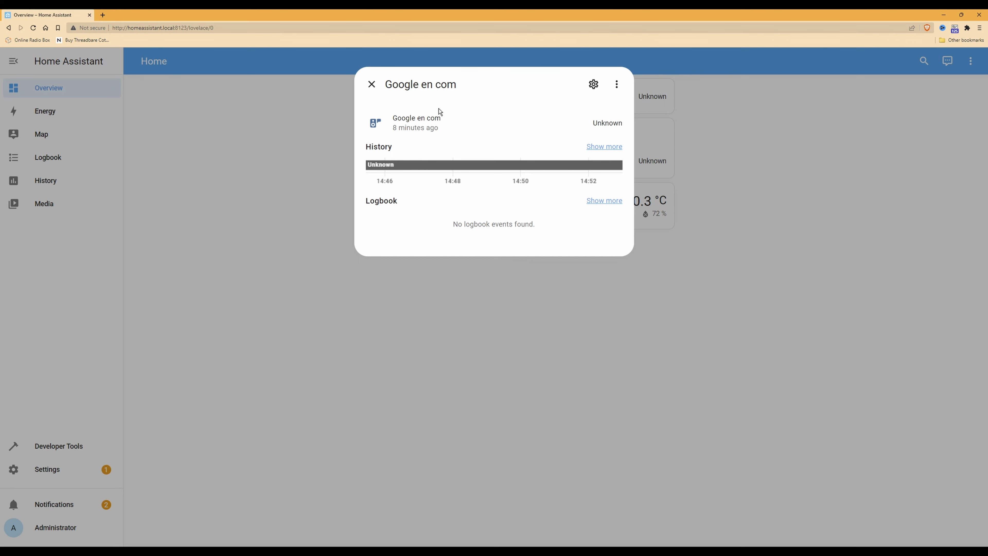
{"action": "left_click", "coordinate": [590, 85]}
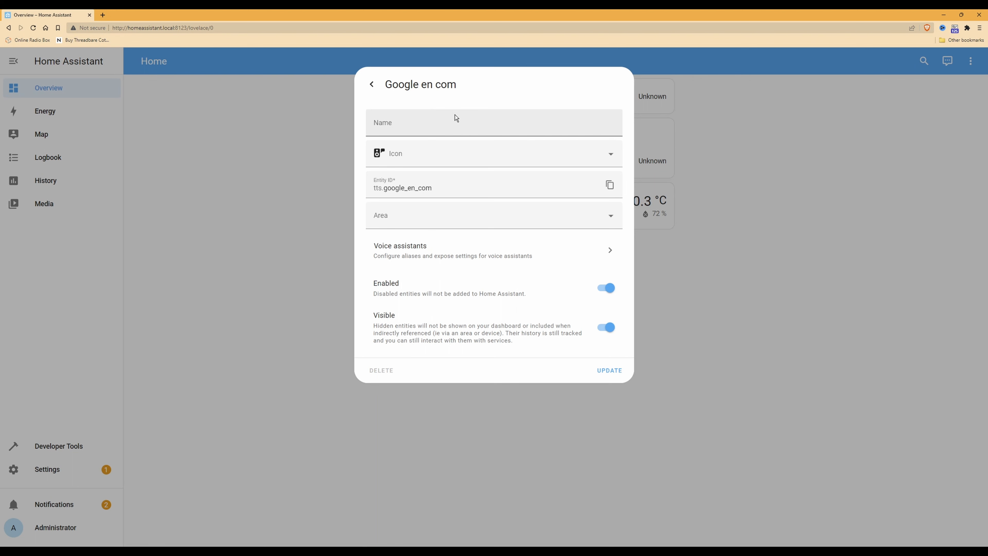
{"action": "left_click", "coordinate": [371, 87]}
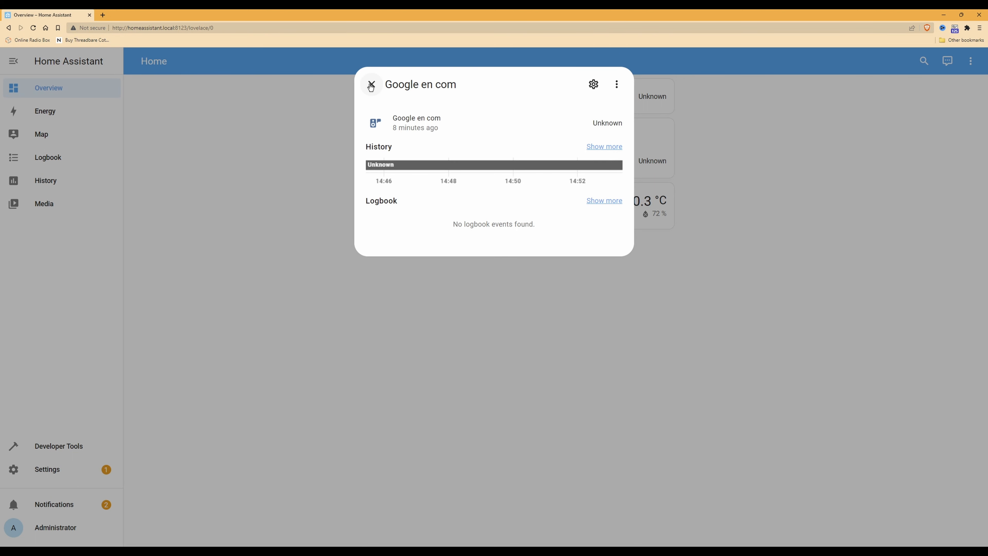
{"action": "left_click", "coordinate": [370, 84]}
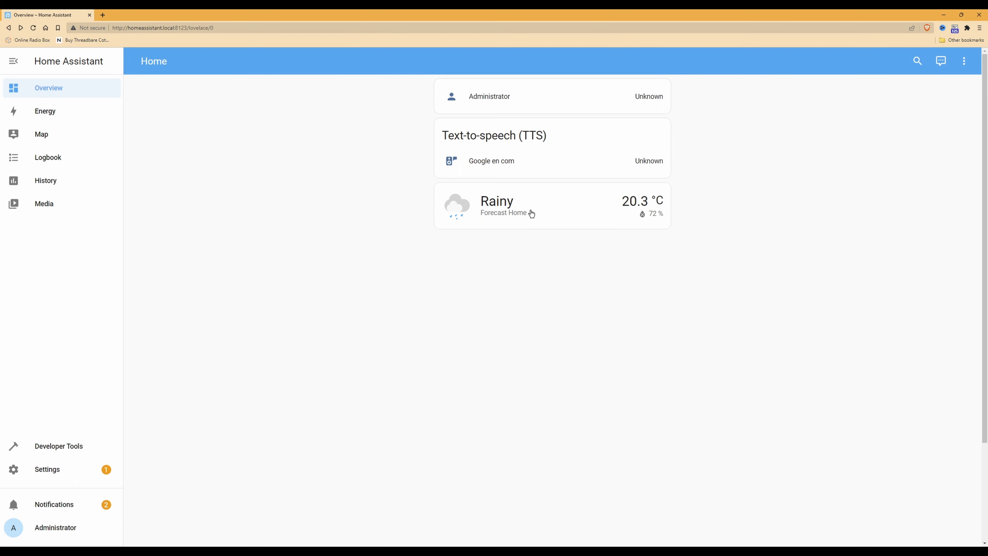
- View the Forecast Home weather details and history, and return to the entity's details
{"action": "left_click", "coordinate": [568, 211]}
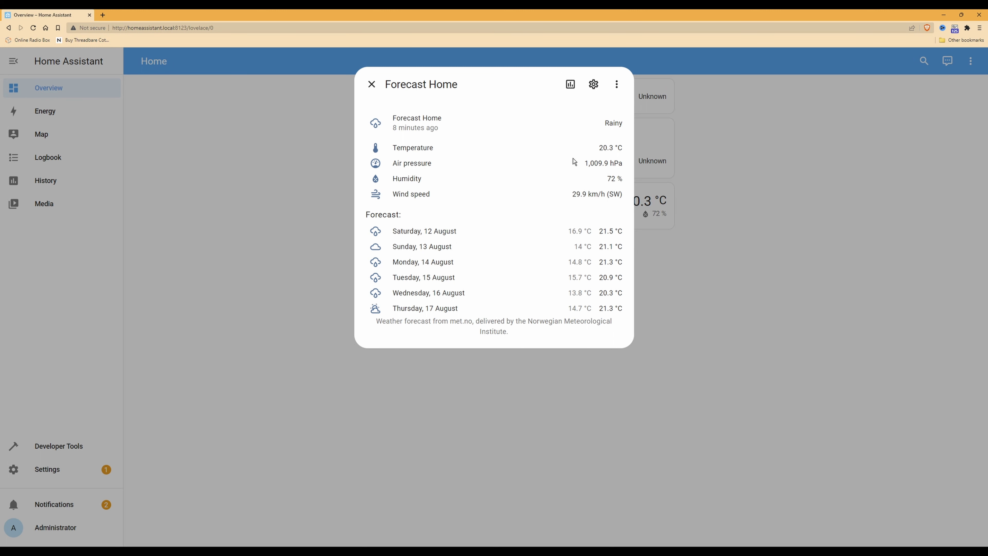
{"action": "left_click", "coordinate": [571, 85]}
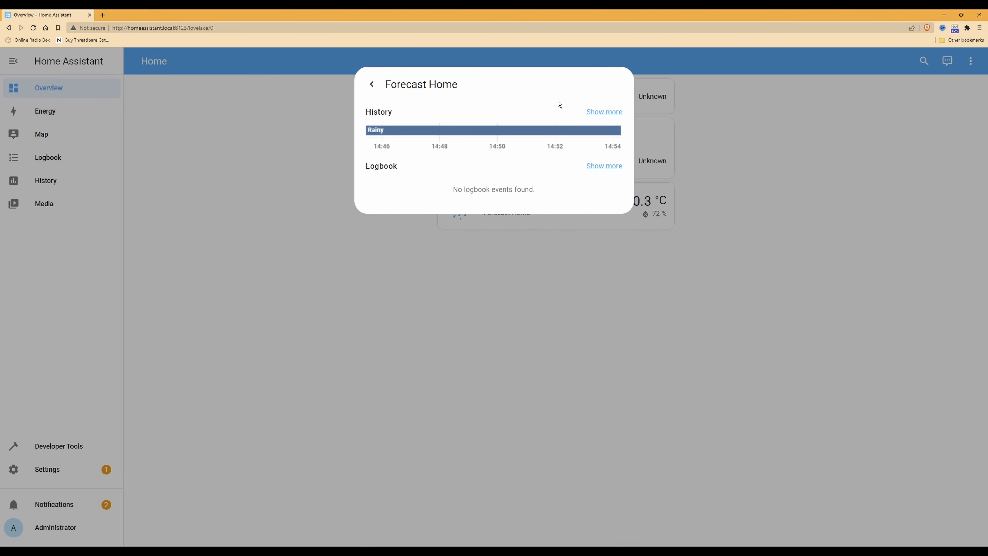
{"action": "left_click", "coordinate": [373, 87]}
- Set Forecast Home's precipitation unit to mm, barometric pressure unit to mbar and temperature unit to °C in its entity settings
{"action": "left_click", "coordinate": [596, 88]}
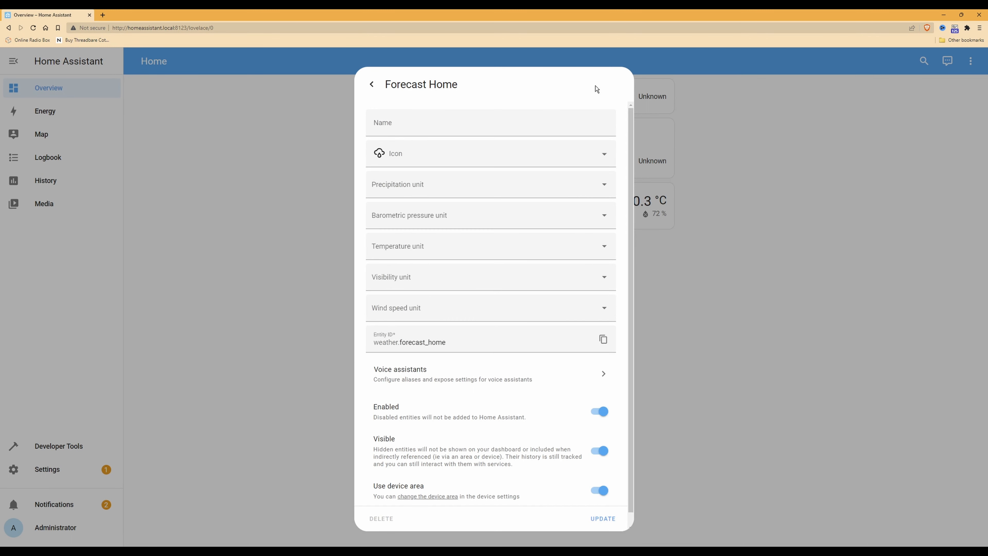
{"action": "left_click", "coordinate": [505, 188]}
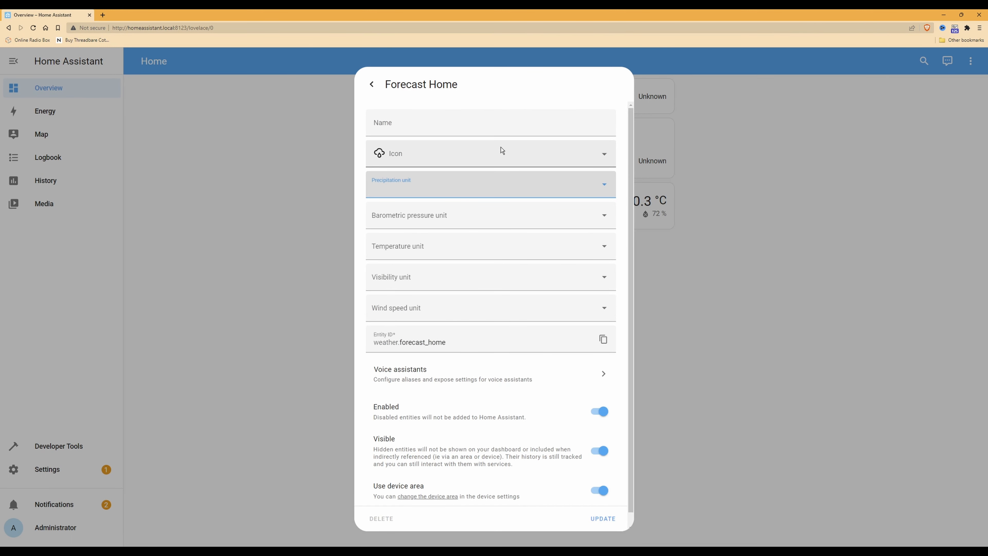
{"action": "left_click", "coordinate": [605, 189]}
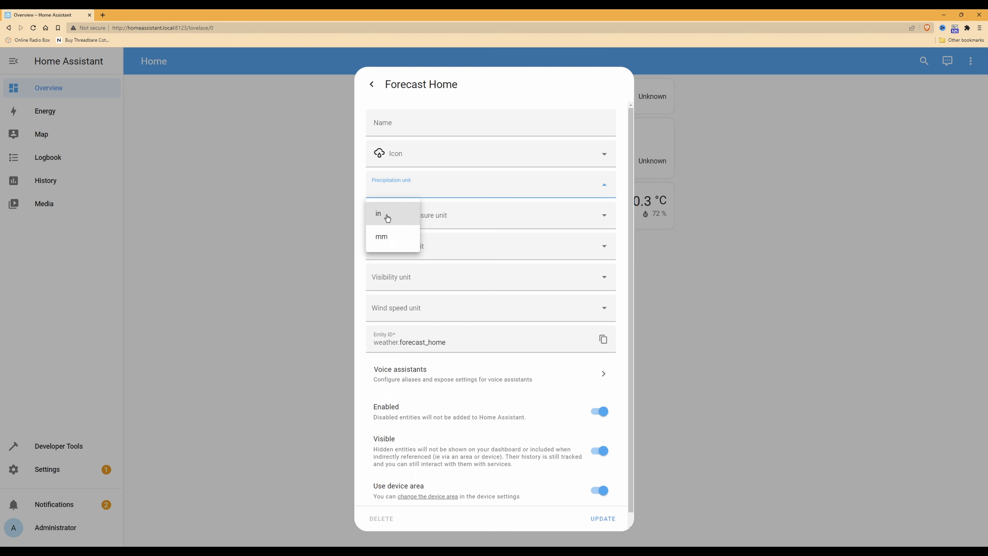
{"action": "left_click", "coordinate": [389, 242]}
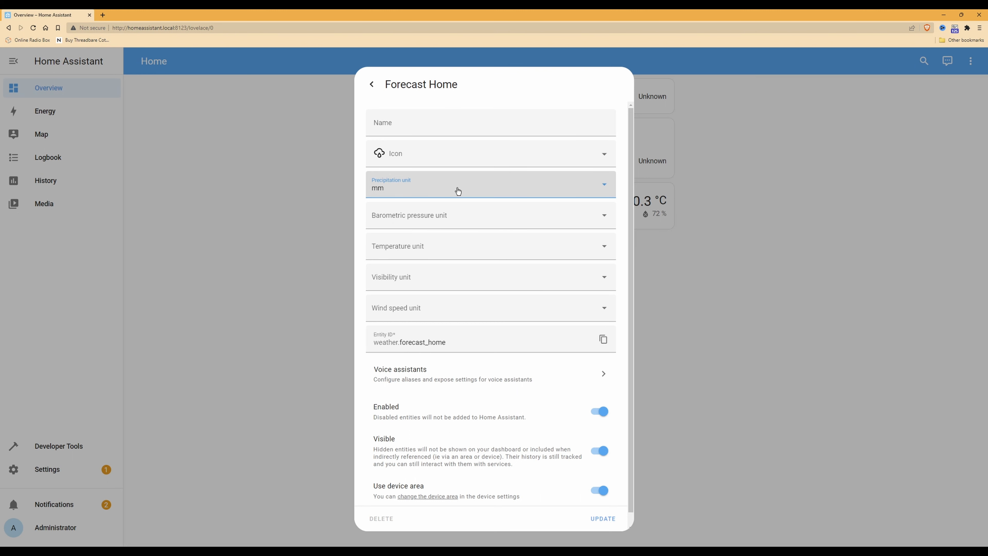
{"action": "left_click", "coordinate": [466, 221]}
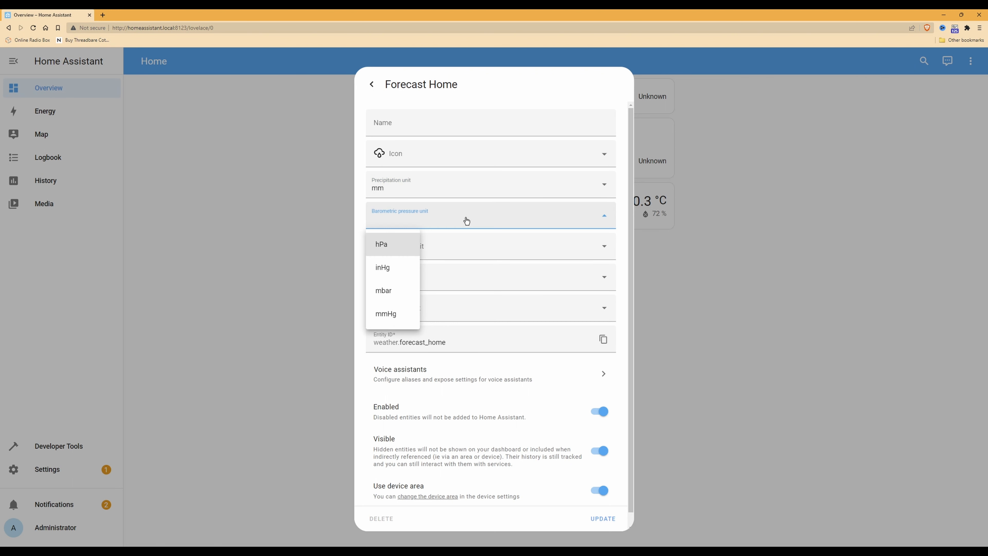
{"action": "left_click", "coordinate": [390, 295]}
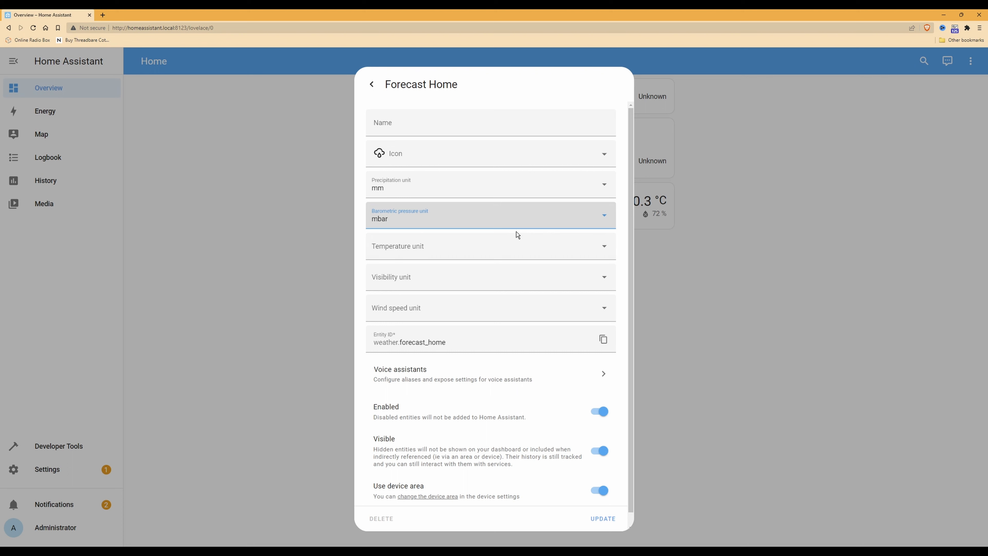
{"action": "left_click", "coordinate": [438, 252]}
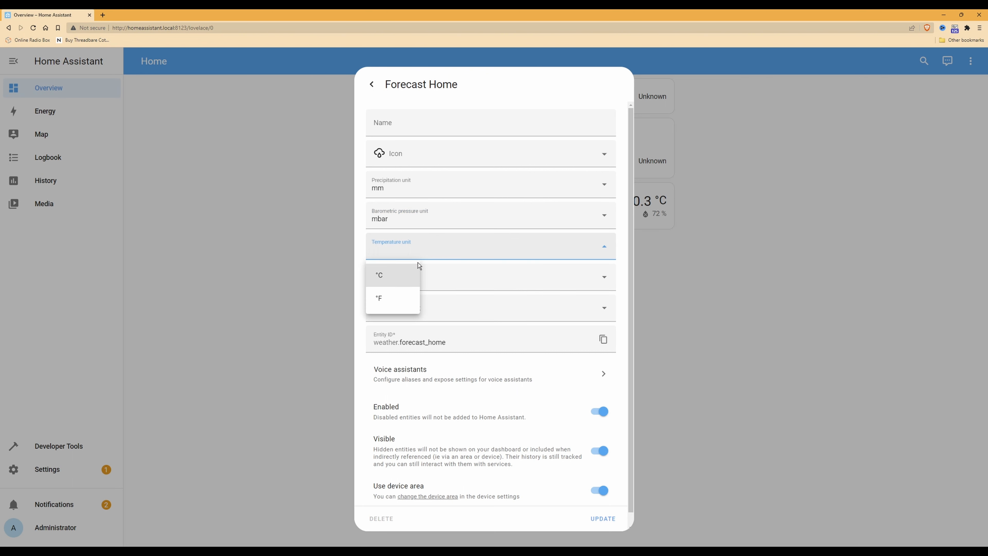
{"action": "left_click", "coordinate": [398, 276]}
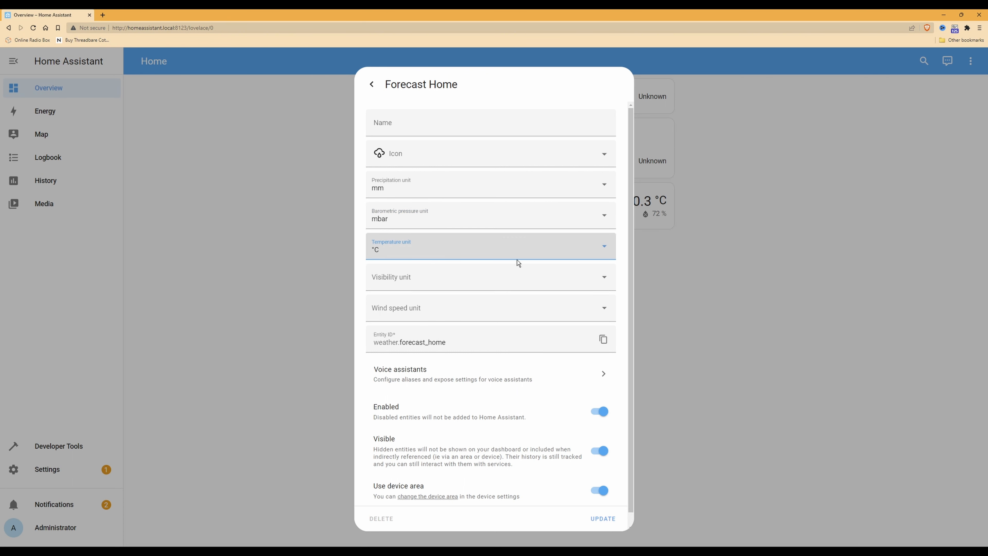
- Set Forecast Home's visibility unit to mi and wind speed unit to mph, and save the entity settings
{"action": "left_click", "coordinate": [507, 282]}
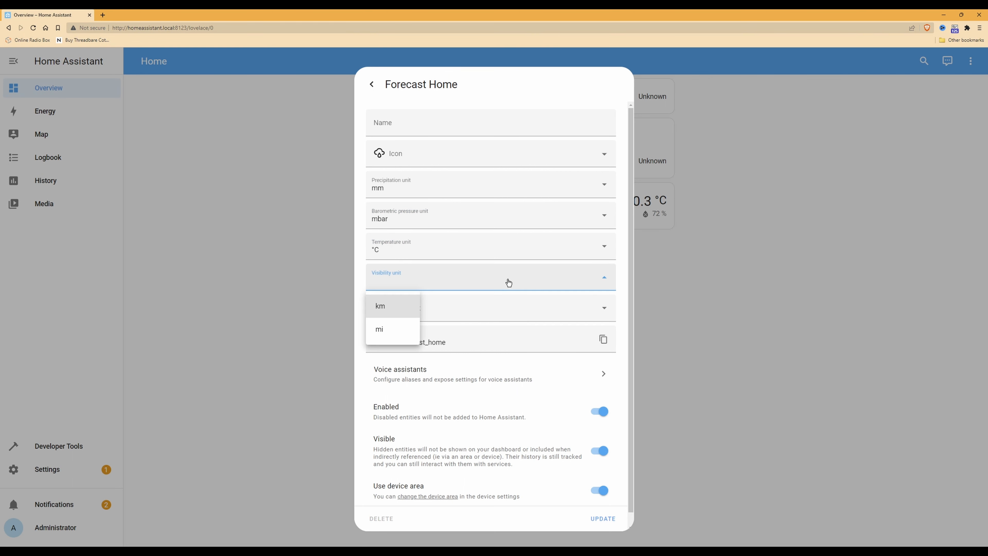
{"action": "left_click", "coordinate": [379, 330]}
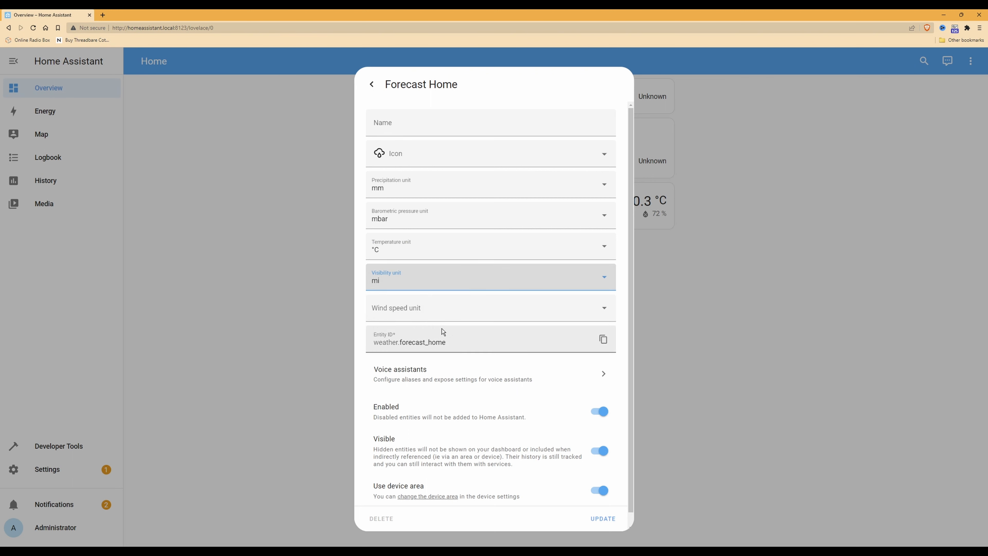
{"action": "left_click", "coordinate": [509, 310]}
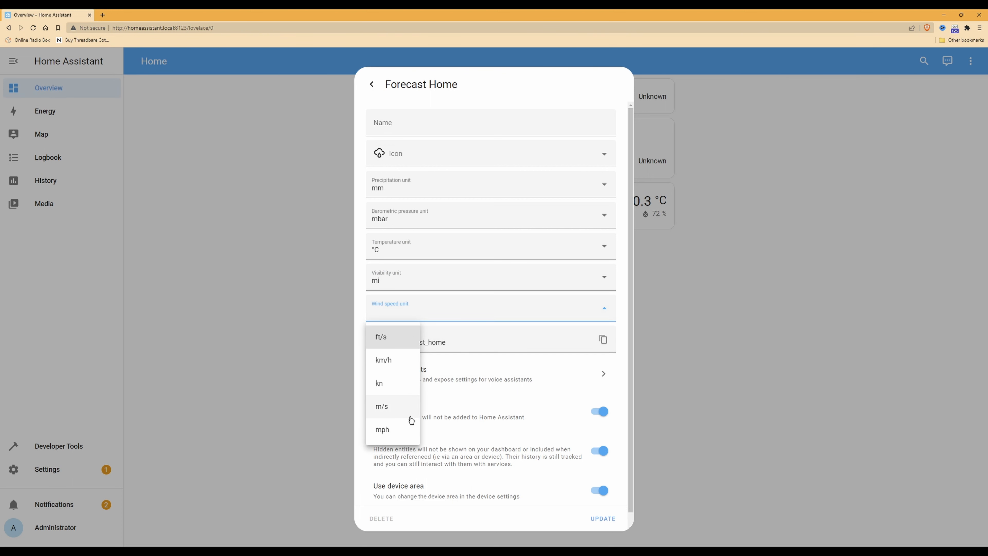
{"action": "left_click", "coordinate": [399, 429]}
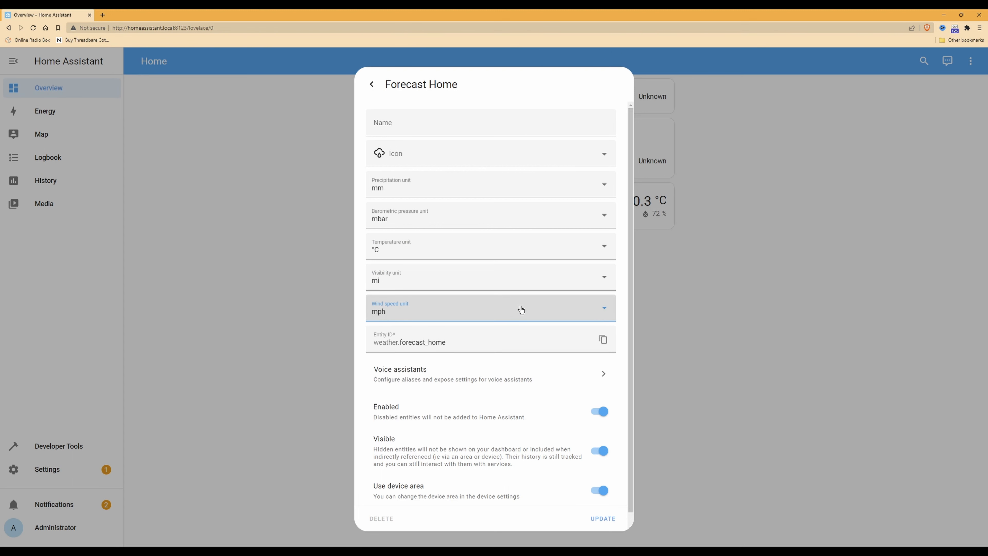
{"action": "scroll", "coordinate": [525, 331], "scroll_direction": "down", "scroll_amount": 1}
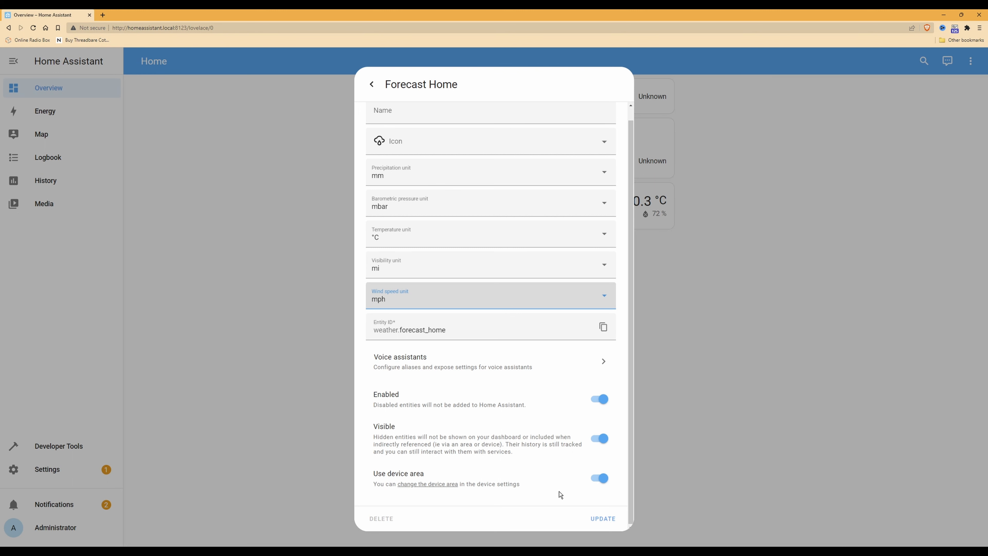
{"action": "left_click", "coordinate": [613, 523]}
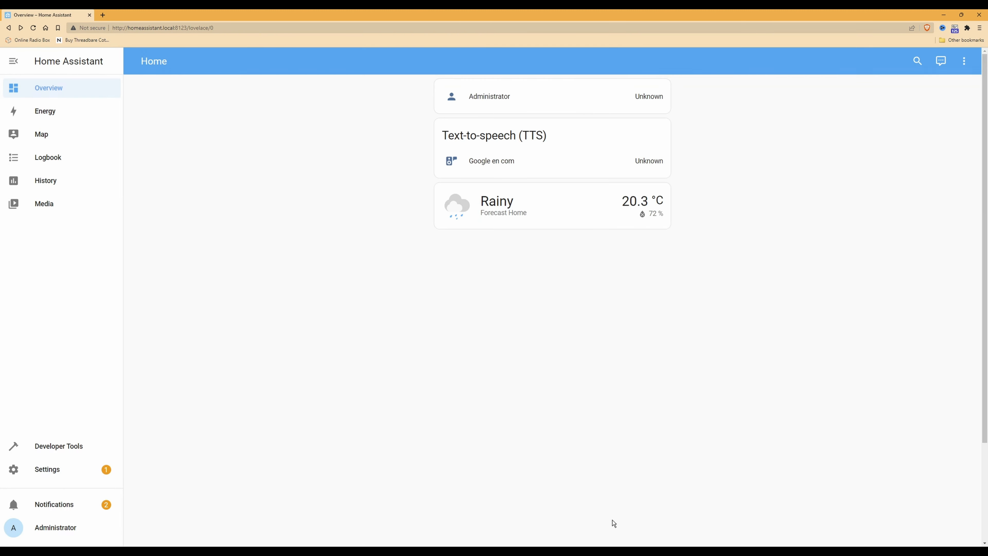
- Check the units in the Forecast Home weather details and close them
{"action": "left_click", "coordinate": [573, 199]}
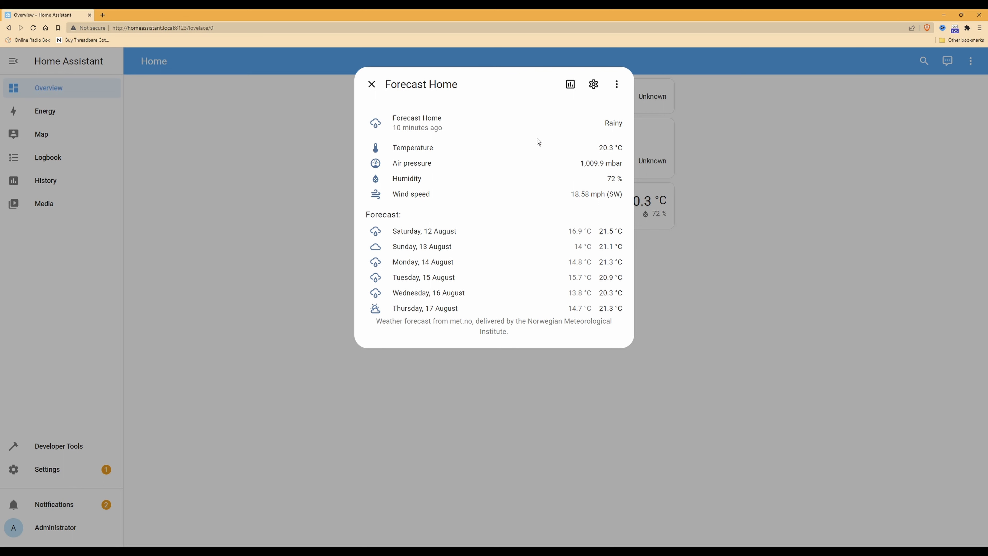
{"action": "left_click", "coordinate": [379, 84]}
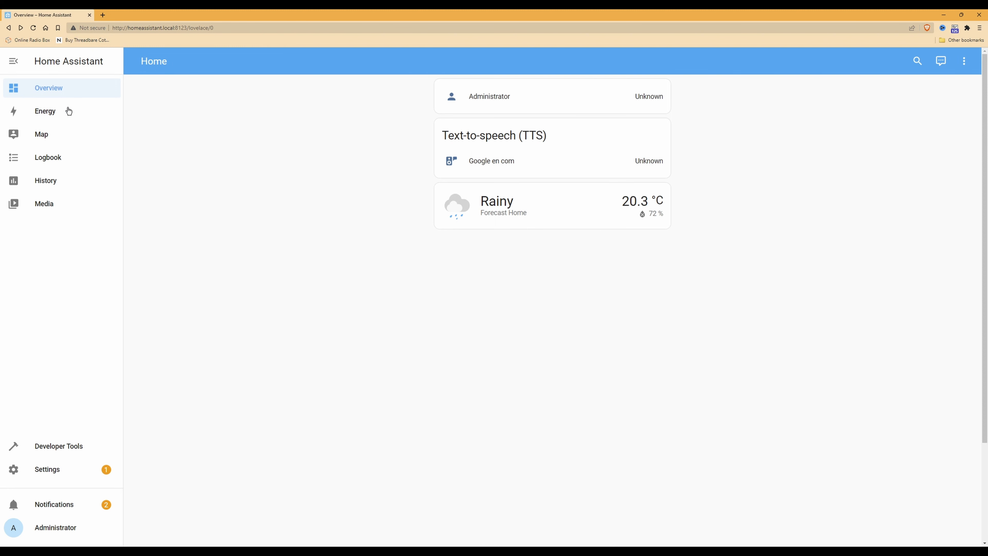
- View the Energy and History pages, ending on the Media page
{"action": "left_click", "coordinate": [44, 114]}
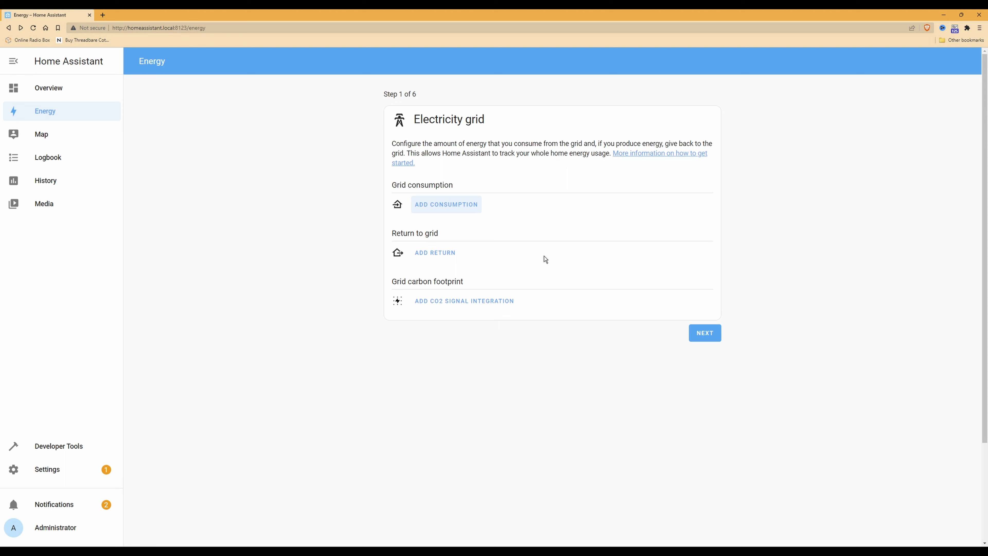
{"action": "left_click", "coordinate": [66, 181]}
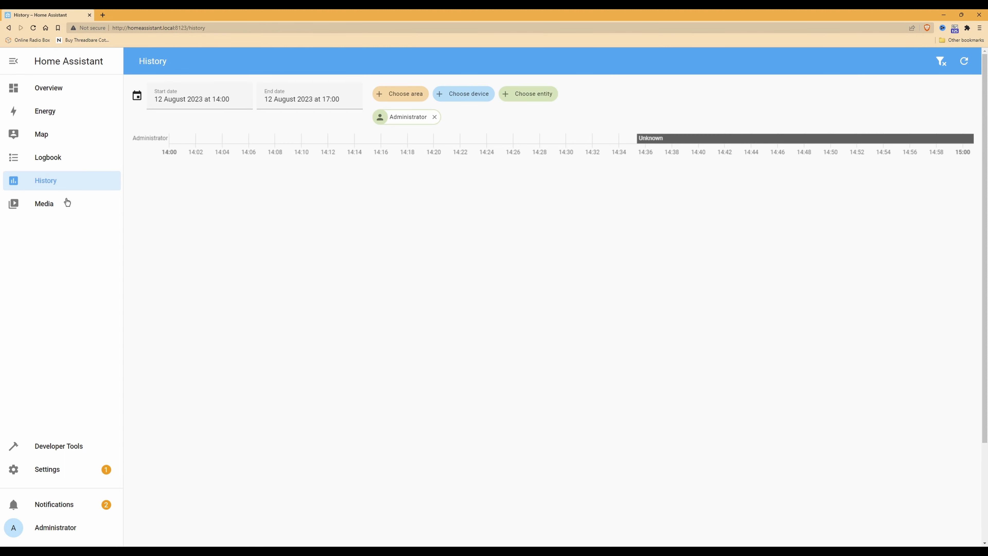
{"action": "left_click", "coordinate": [49, 209]}
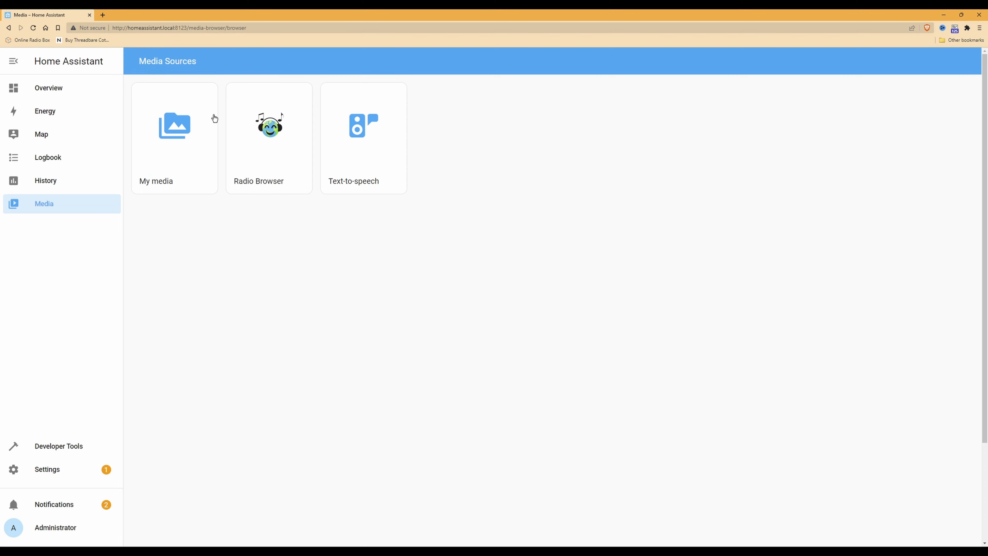
- Play the 24-7 Disco station from the United Kingdom listing in Radio Browser
{"action": "left_click", "coordinate": [281, 154]}
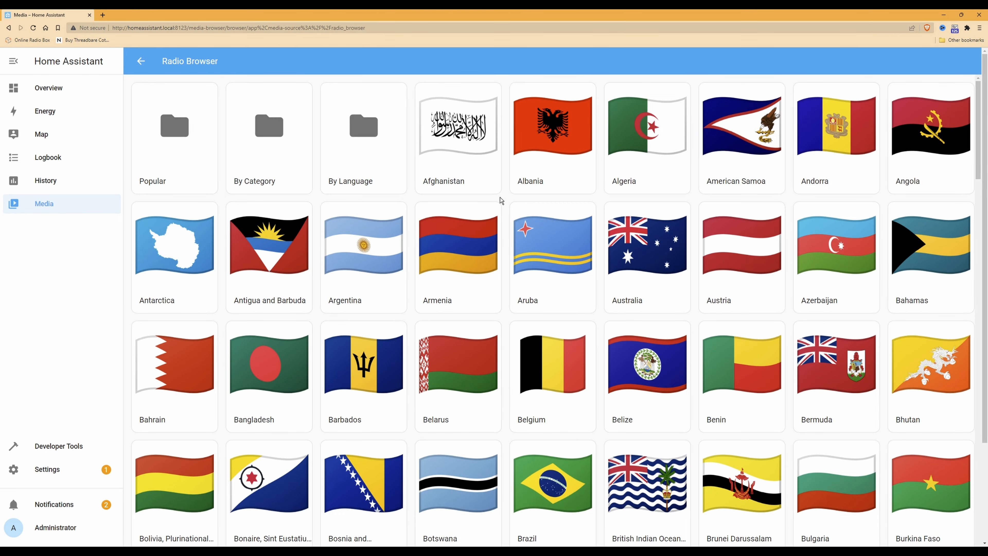
{"action": "scroll", "coordinate": [502, 205], "scroll_direction": "down", "scroll_amount": 5}
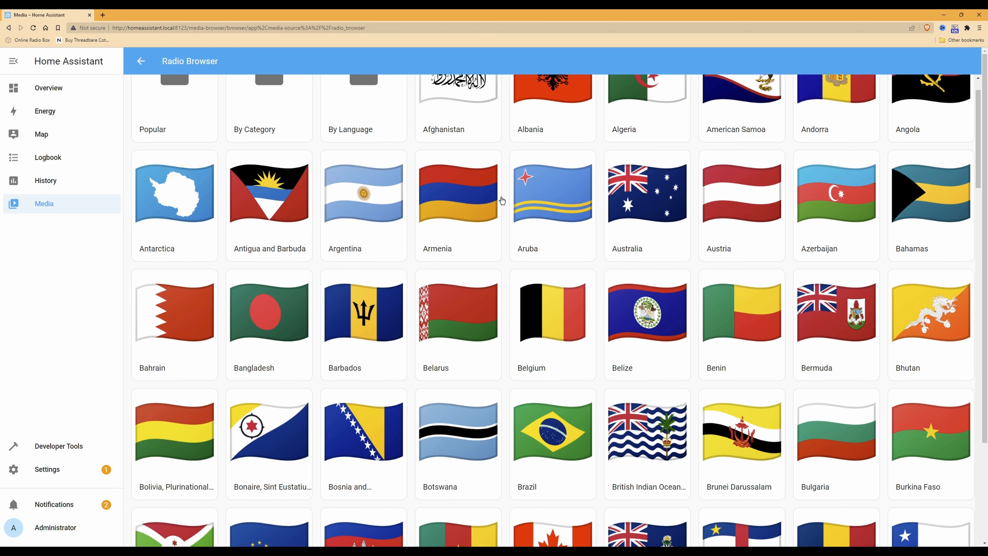
{"action": "scroll", "coordinate": [503, 208], "scroll_direction": "down", "scroll_amount": 3}
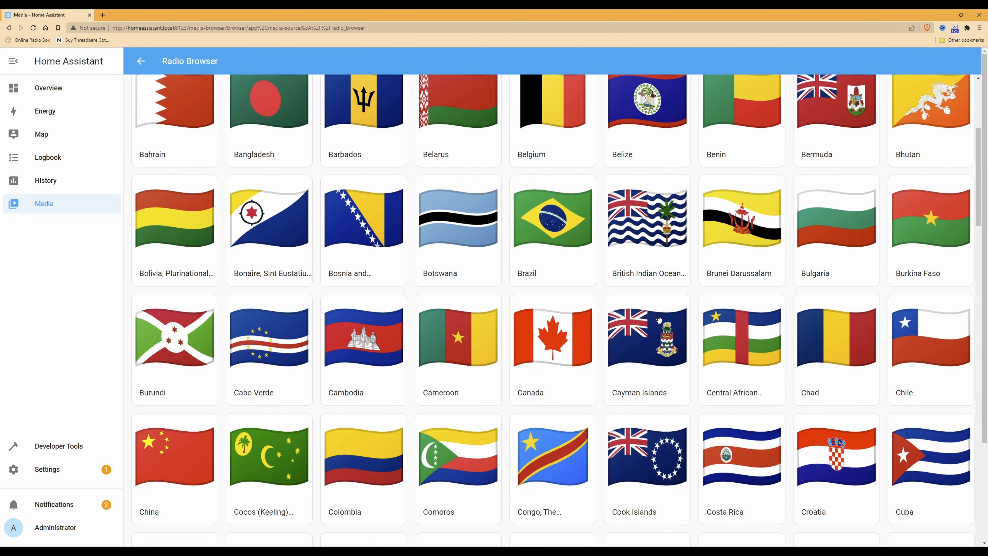
{"action": "scroll", "coordinate": [661, 320], "scroll_direction": "down", "scroll_amount": 20}
{"action": "scroll", "coordinate": [711, 337], "scroll_direction": "down", "scroll_amount": 20}
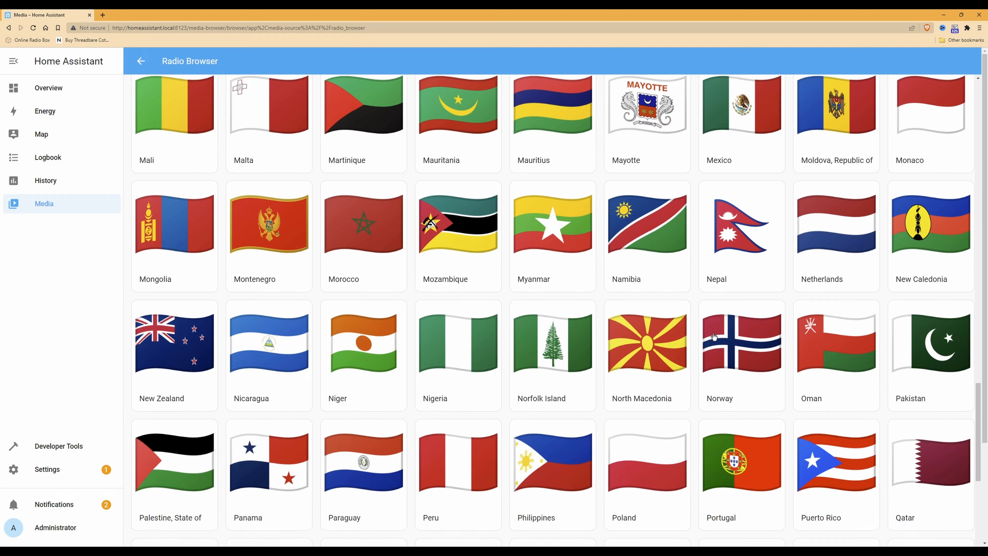
{"action": "scroll", "coordinate": [791, 386], "scroll_direction": "down", "scroll_amount": 10}
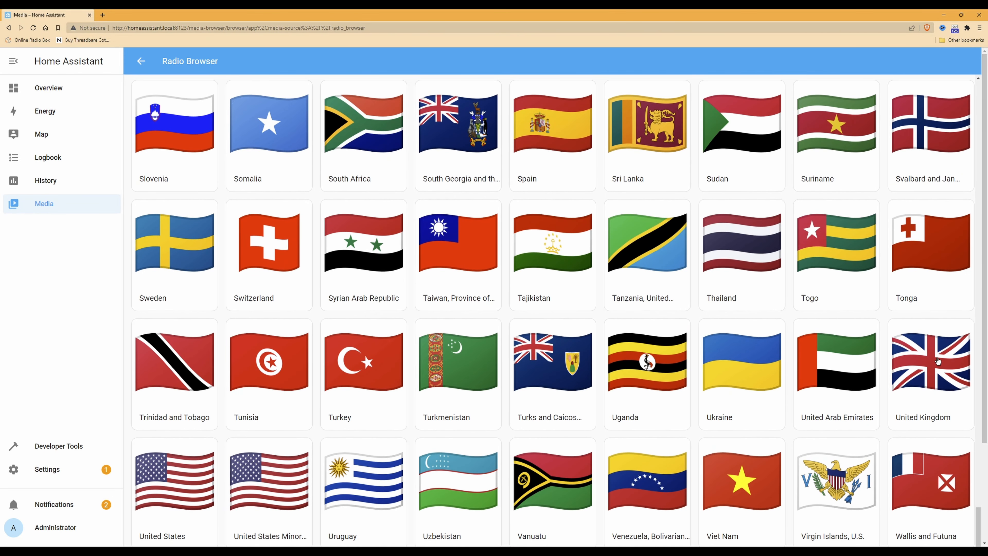
{"action": "left_click", "coordinate": [927, 366]}
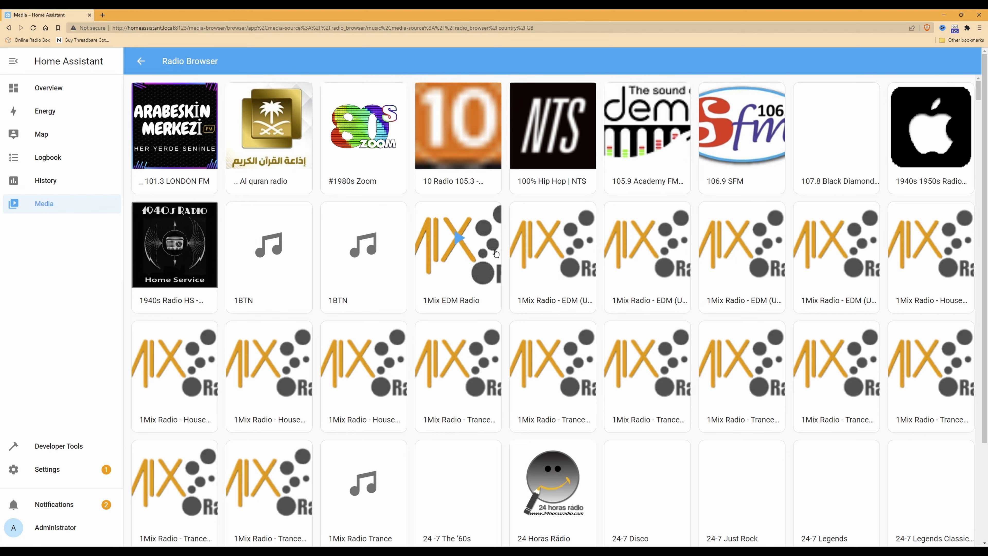
{"action": "scroll", "coordinate": [493, 274], "scroll_direction": "down", "scroll_amount": 2}
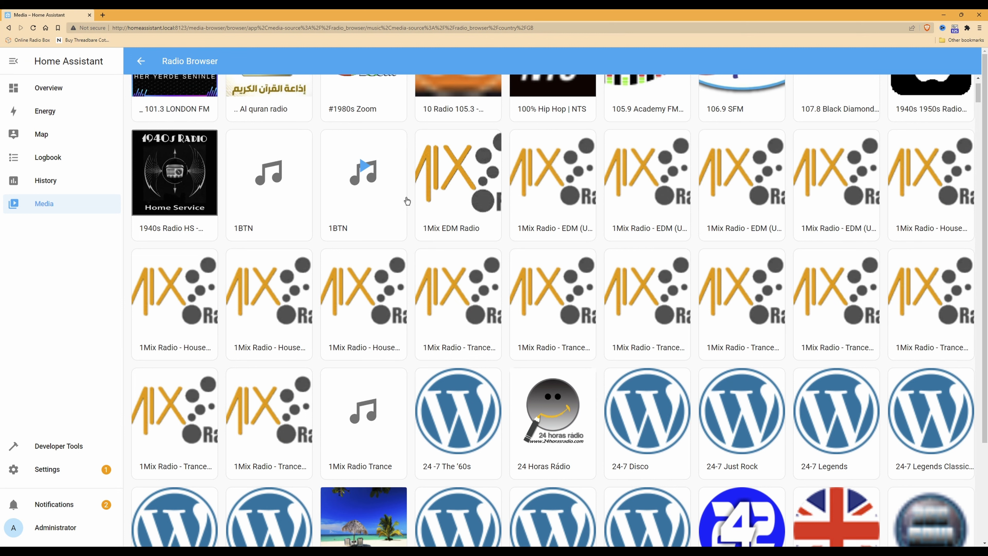
{"action": "scroll", "coordinate": [459, 166], "scroll_direction": "down", "scroll_amount": 2}
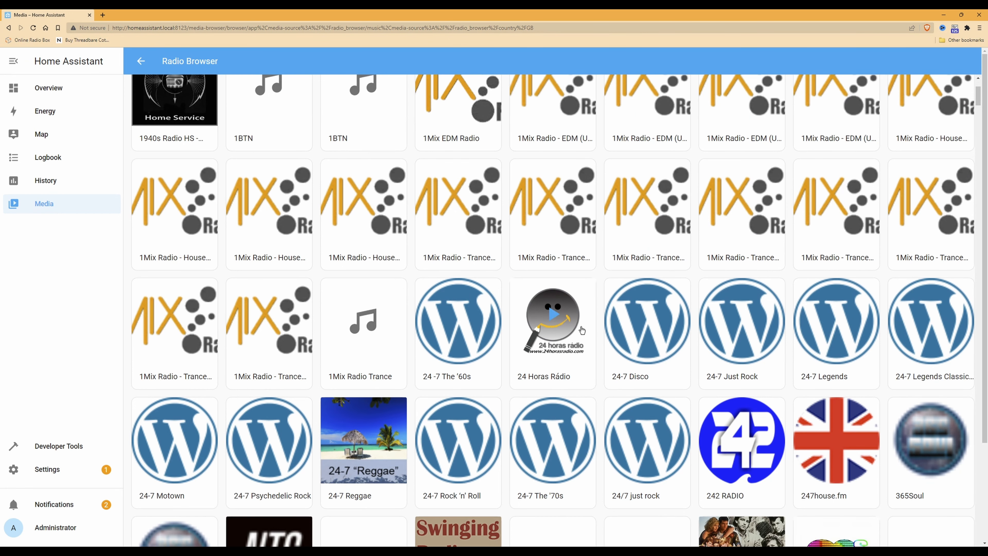
{"action": "left_click", "coordinate": [649, 314]}
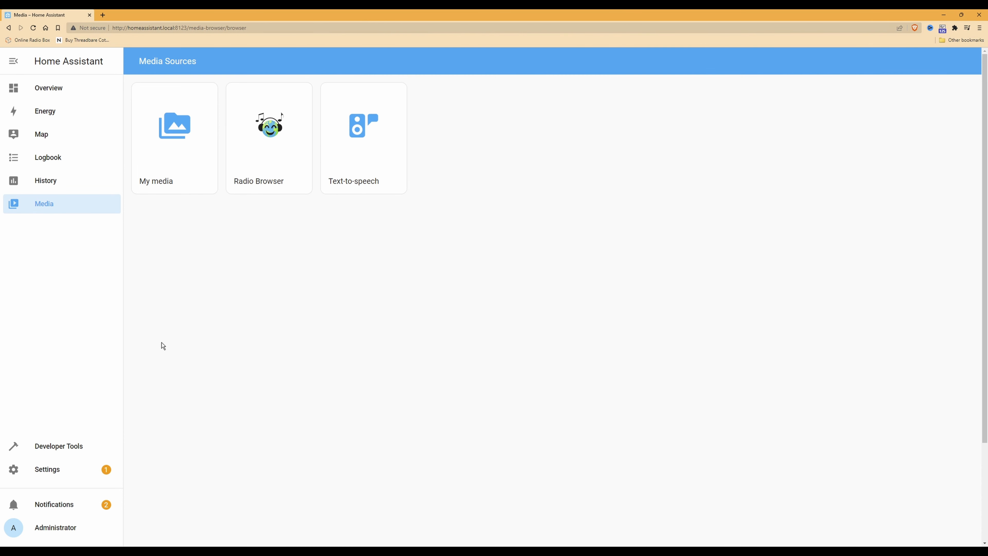
- Review the configuration check, restart and YAML configuration reloading options in Developer Tools
{"action": "left_click", "coordinate": [68, 449]}
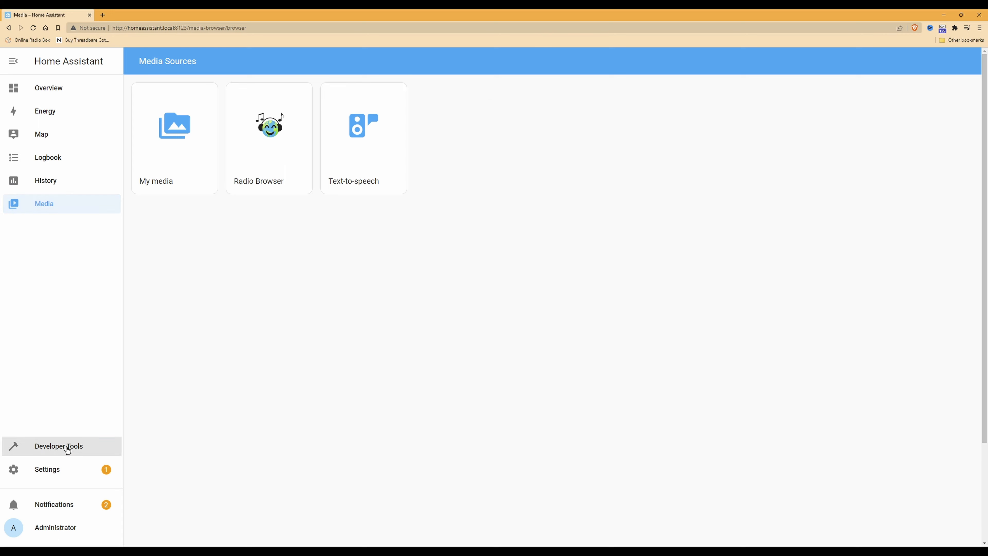
{"action": "scroll", "coordinate": [498, 293], "scroll_direction": "down", "scroll_amount": 2}
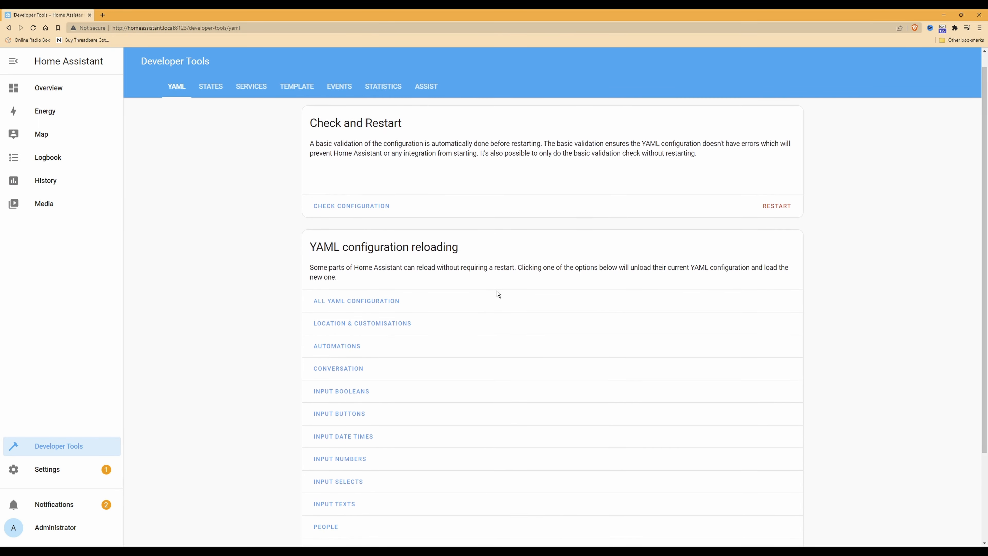
{"action": "scroll", "coordinate": [500, 292], "scroll_direction": "down", "scroll_amount": 4}
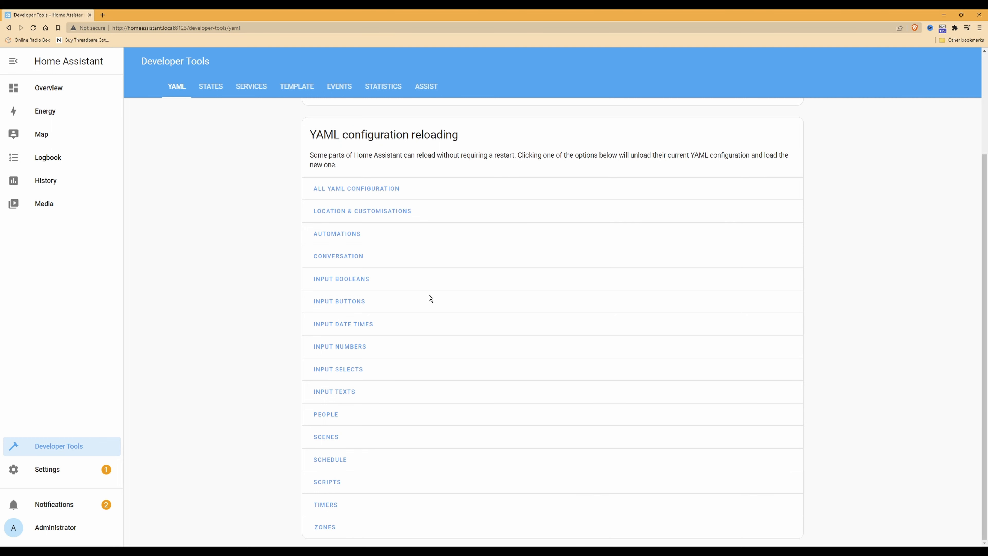
{"action": "scroll", "coordinate": [429, 294], "scroll_direction": "up", "scroll_amount": 4}
{"action": "scroll", "coordinate": [269, 293], "scroll_direction": "up", "scroll_amount": 2}
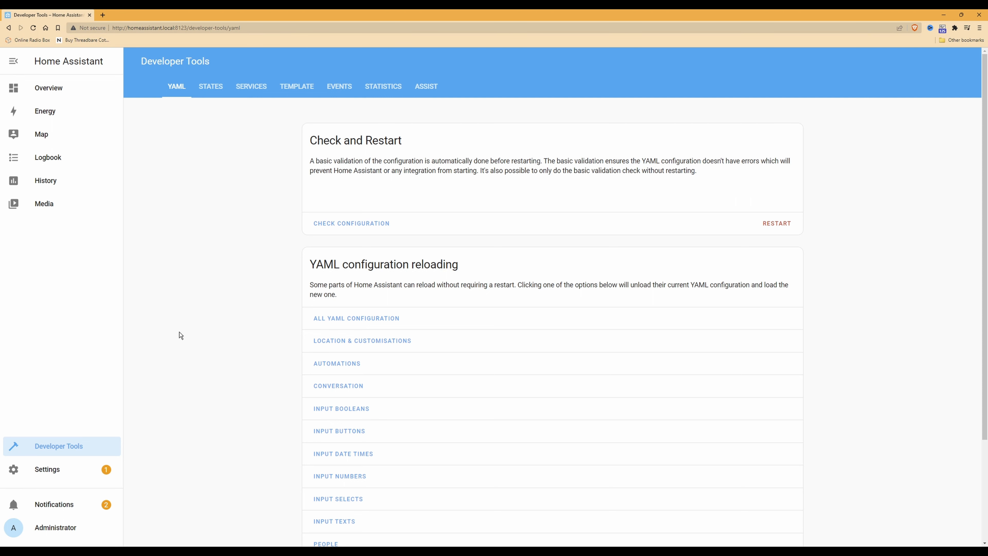
{"action": "scroll", "coordinate": [192, 380], "scroll_direction": "down", "scroll_amount": 3}
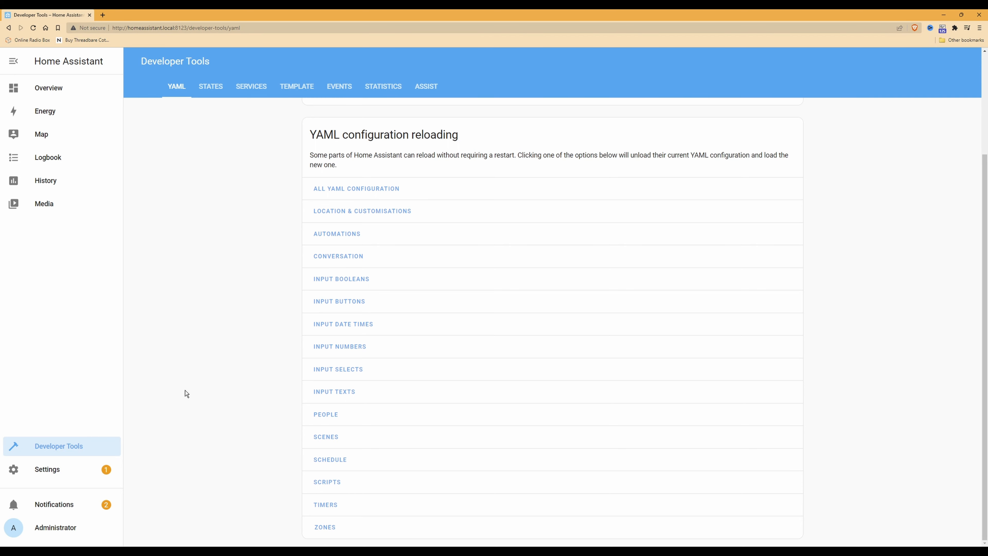
- Toggle the option to create a backup before updating and install the Home Assistant Core 2023.8.2 update from Settings
{"action": "left_click", "coordinate": [46, 472]}
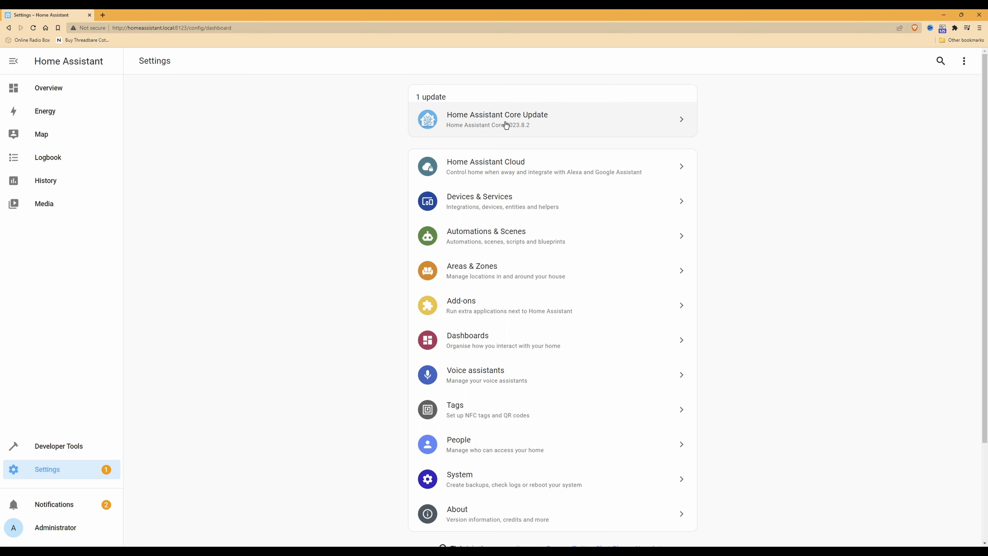
{"action": "left_click", "coordinate": [517, 128]}
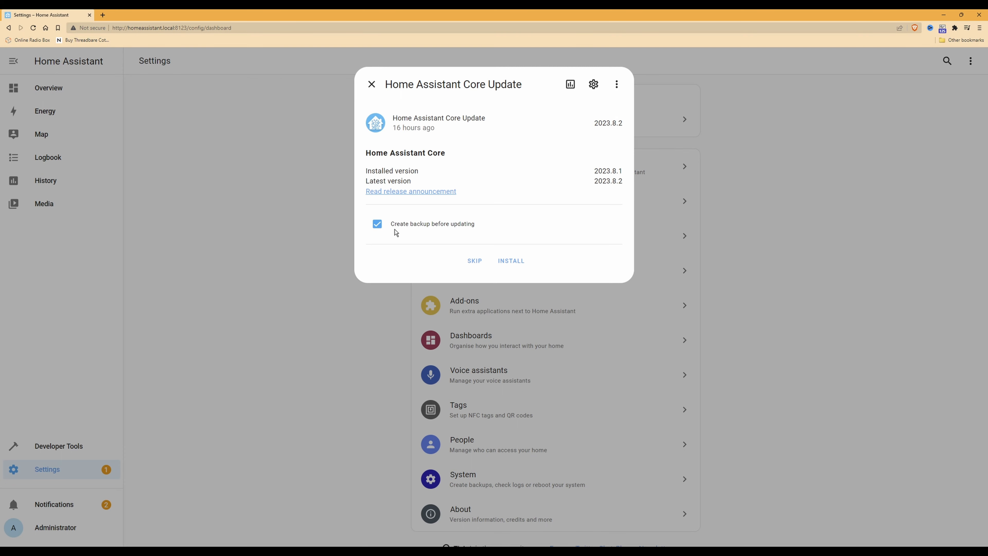
{"action": "left_click", "coordinate": [377, 224]}
{"action": "left_click", "coordinate": [515, 265]}
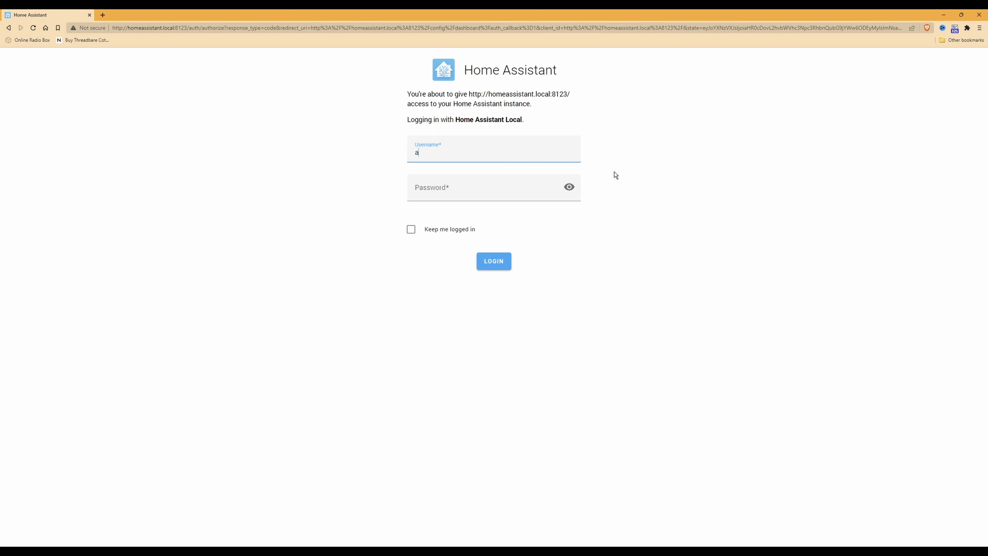
- Log back in to Home Assistant as administrator with the account password
{"action": "type", "text": "ministrator"}
{"action": "key", "text": "Tab"}
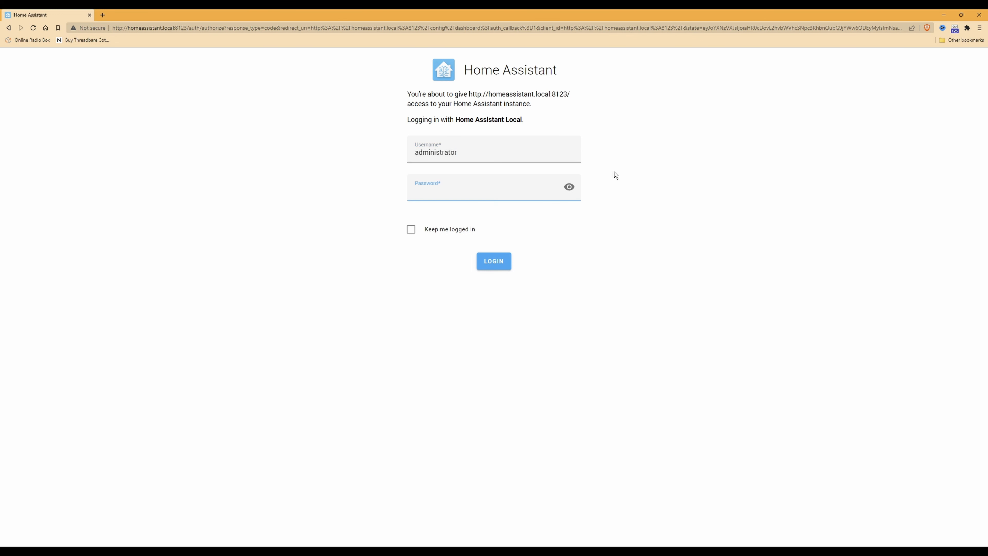
{"action": "key", "text": "ctrl+v"}
{"action": "left_click", "coordinate": [500, 264]}
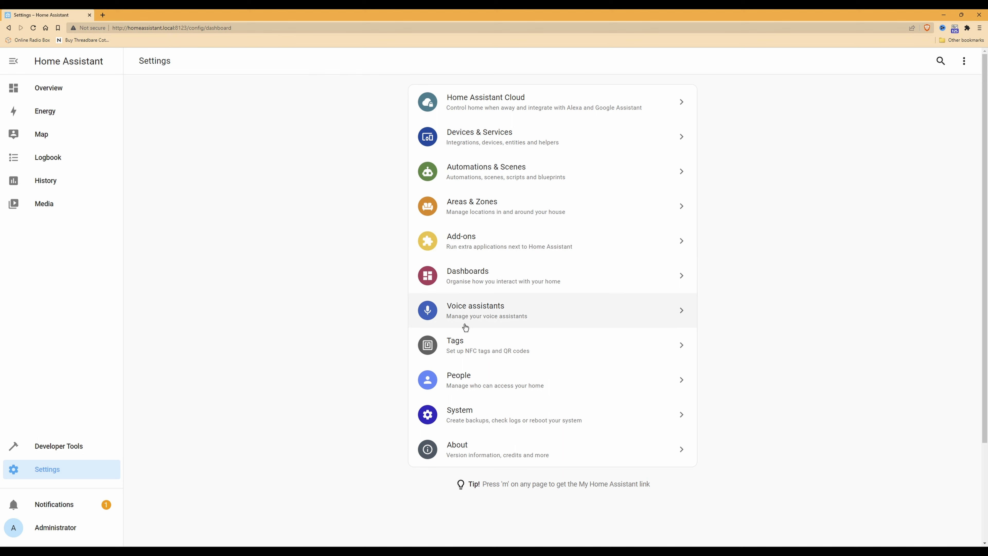
- View the version information under About and the Home Assistant Cloud sign-in page, and return to the Settings overview
{"action": "left_click", "coordinate": [485, 456]}
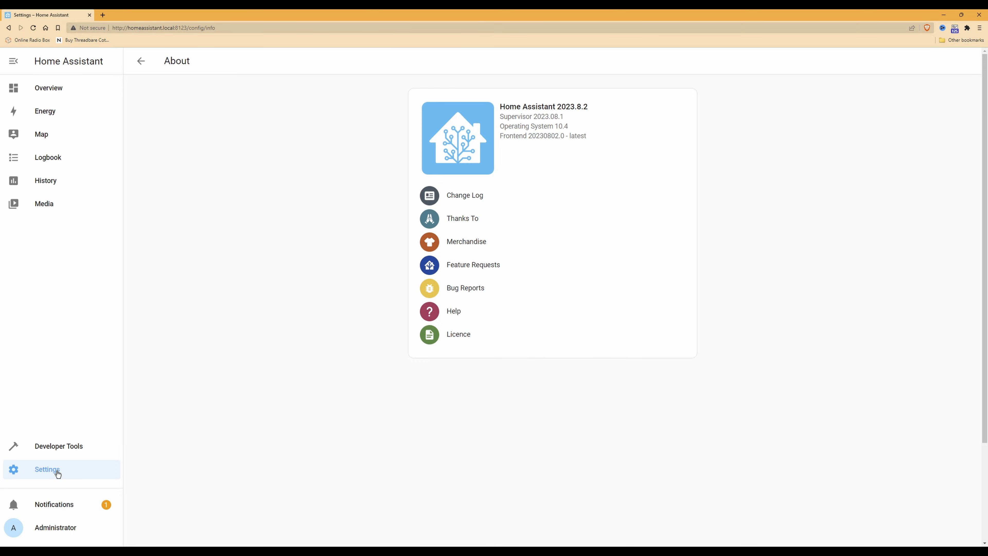
{"action": "left_click", "coordinate": [141, 61]}
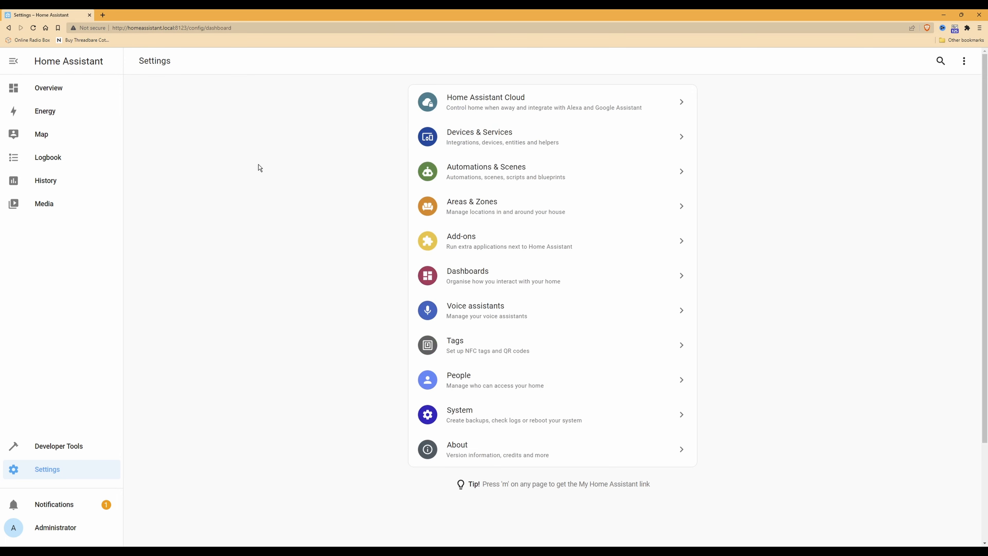
{"action": "left_click", "coordinate": [491, 98]}
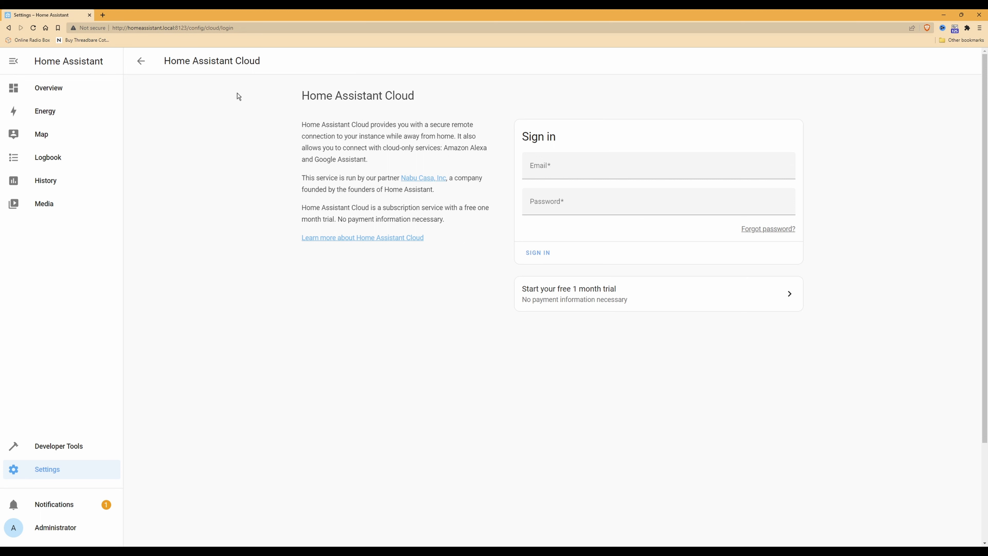
{"action": "left_click", "coordinate": [145, 66]}
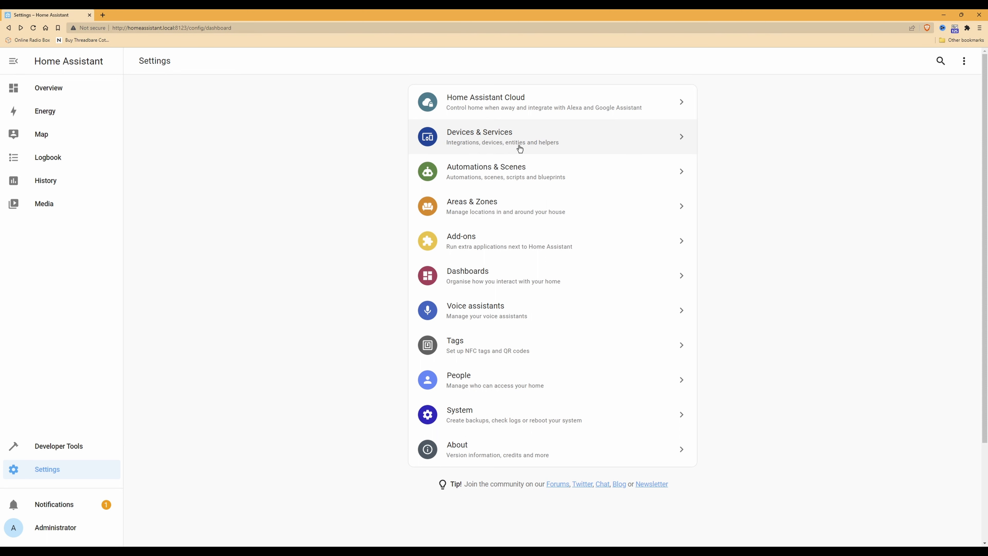
- View the integrations, devices, entities and helpers under Devices & Services, and return to the Settings overview
{"action": "left_click", "coordinate": [535, 136]}
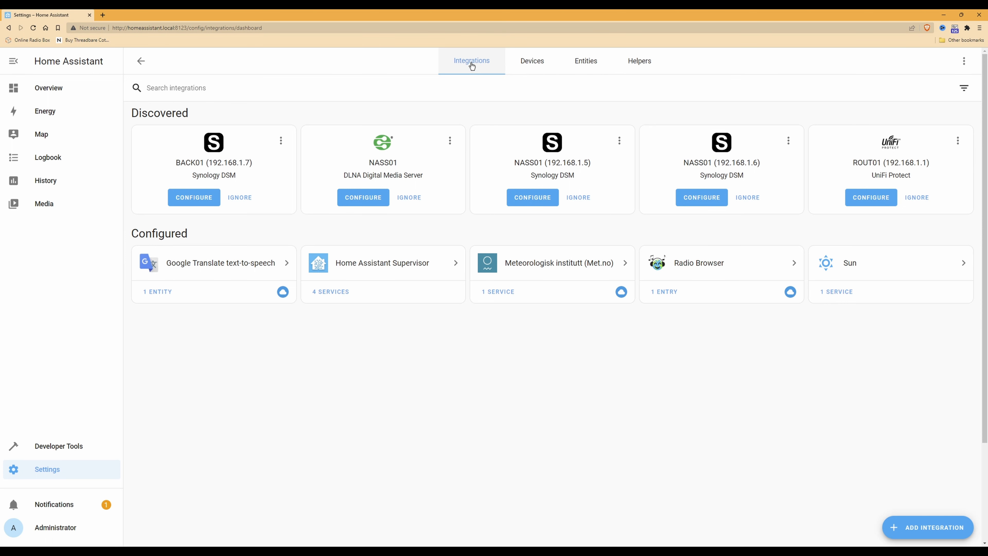
{"action": "left_click", "coordinate": [539, 65]}
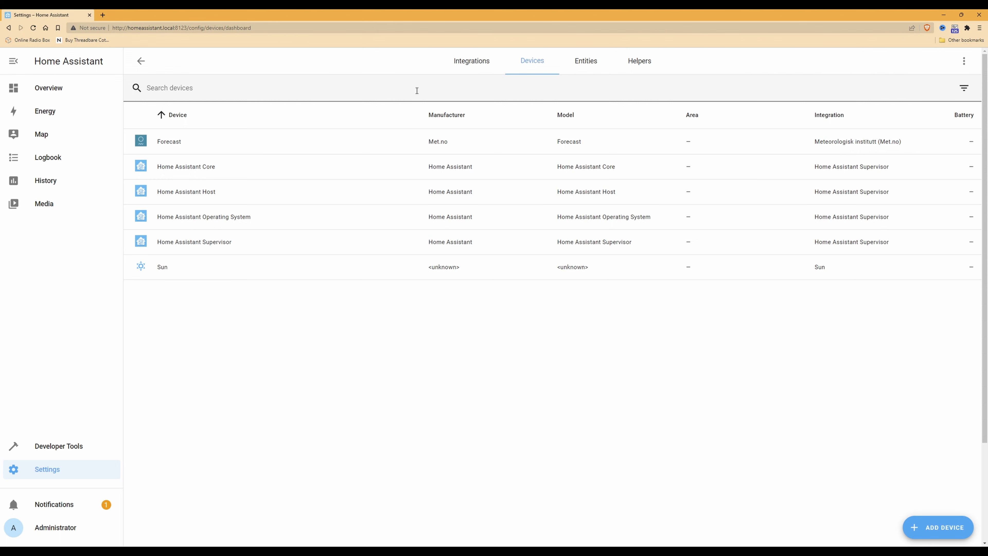
{"action": "left_click", "coordinate": [589, 64]}
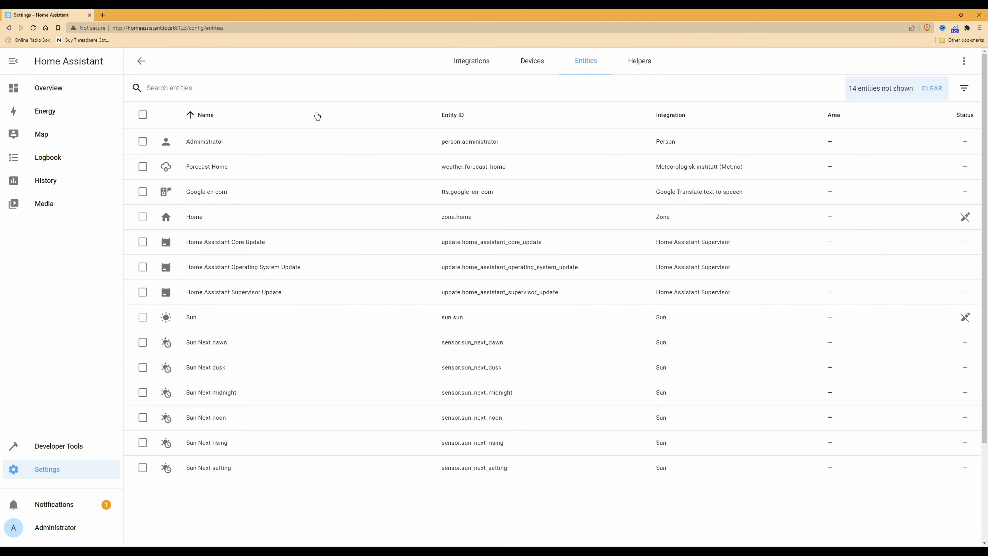
{"action": "left_click", "coordinate": [645, 68]}
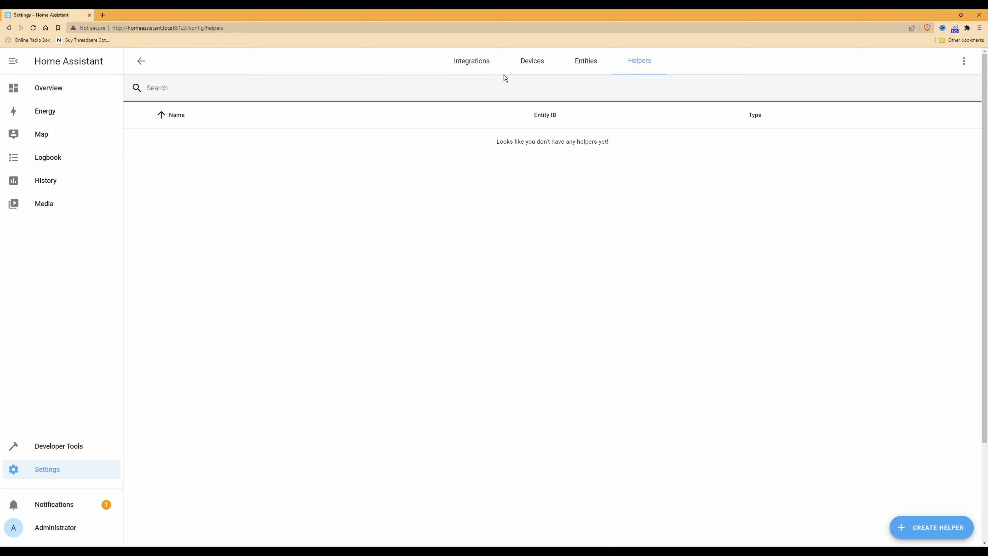
{"action": "left_click", "coordinate": [142, 62]}
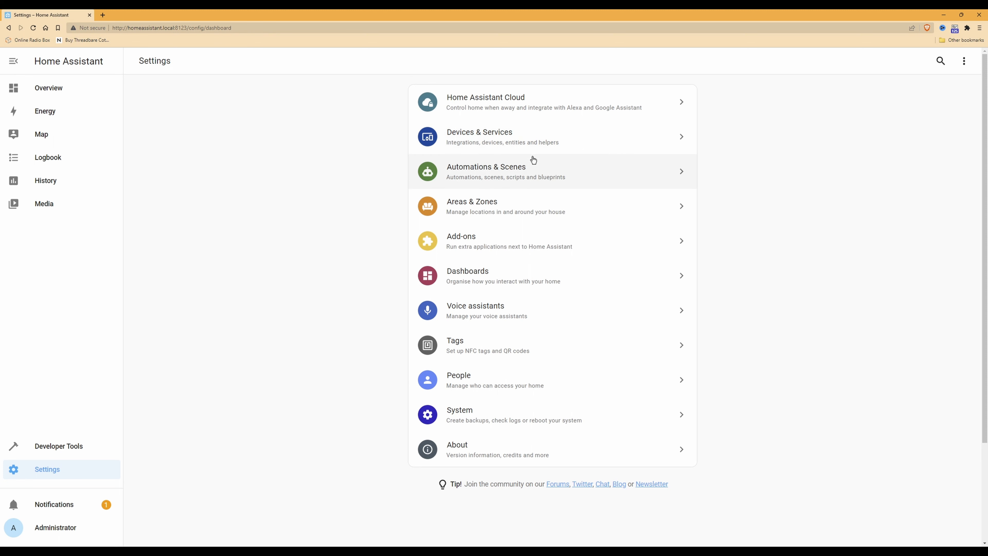
- View the Automations & Scenes section, including its blueprints, and return to the Settings overview
{"action": "left_click", "coordinate": [539, 178]}
{"action": "left_click", "coordinate": [476, 69]}
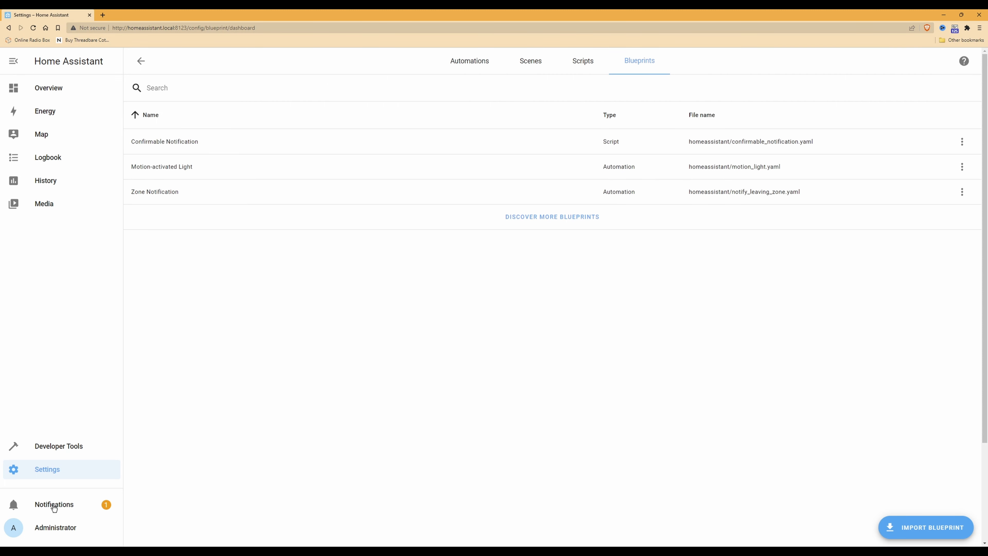
{"action": "left_click", "coordinate": [140, 62]}
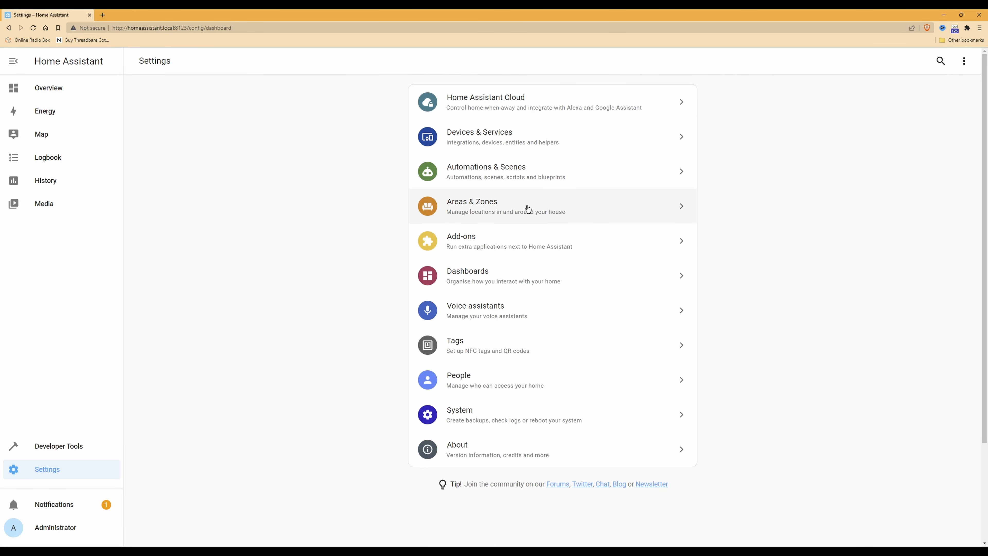
- Create a new area named Entrance Hall under Areas & Zones
{"action": "left_click", "coordinate": [551, 217]}
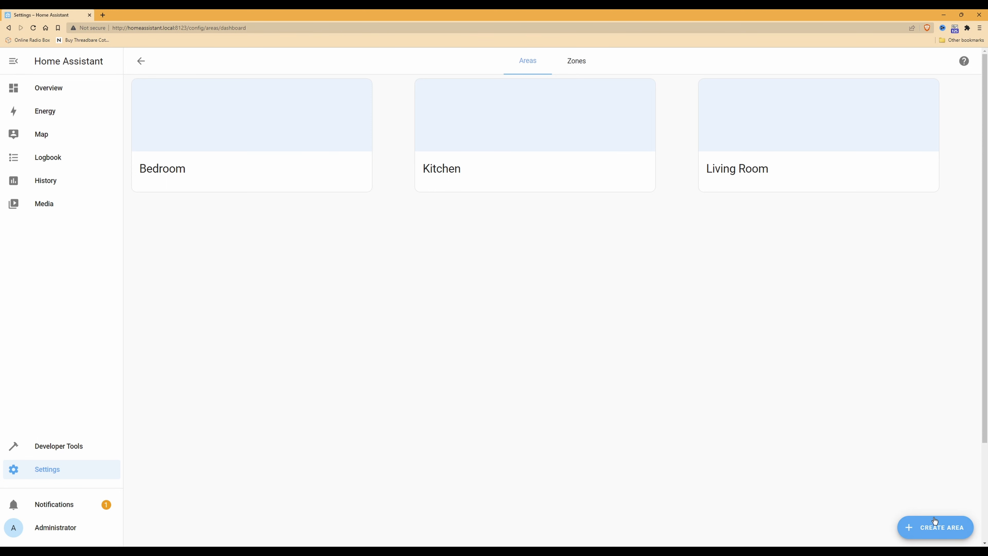
{"action": "left_click", "coordinate": [937, 535]}
{"action": "type", "text": "Entrance Hall"}
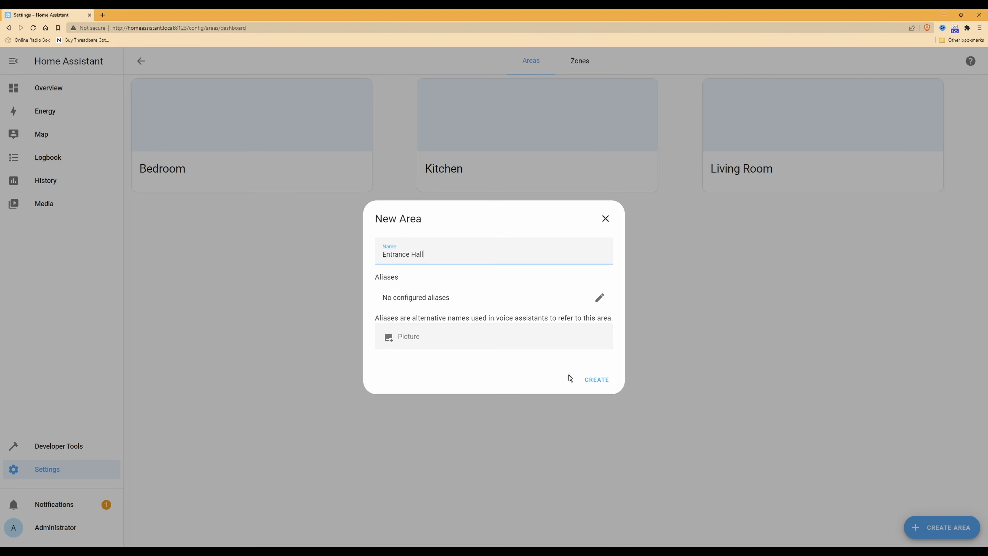
{"action": "left_click", "coordinate": [606, 383]}
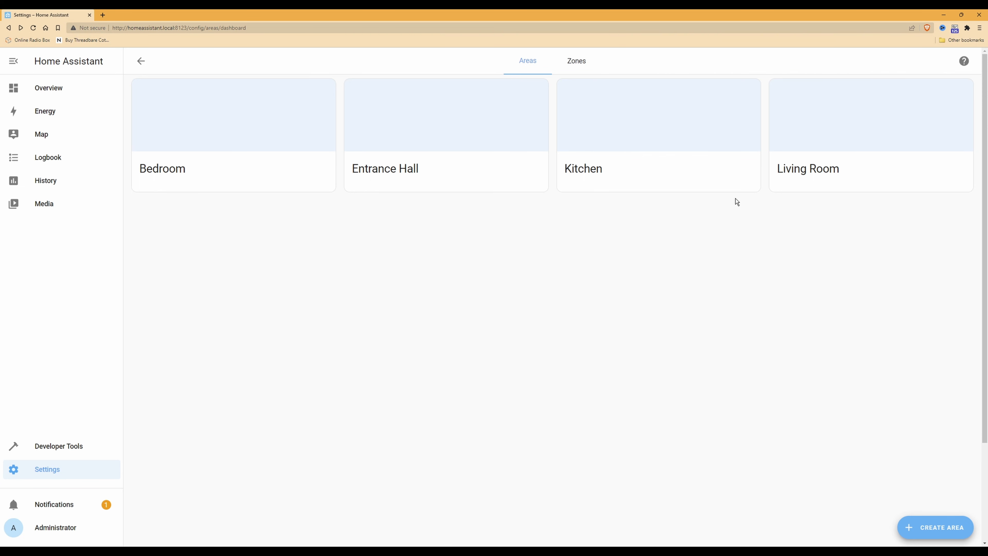
- Create another area named Bathroom
{"action": "left_click", "coordinate": [942, 528]}
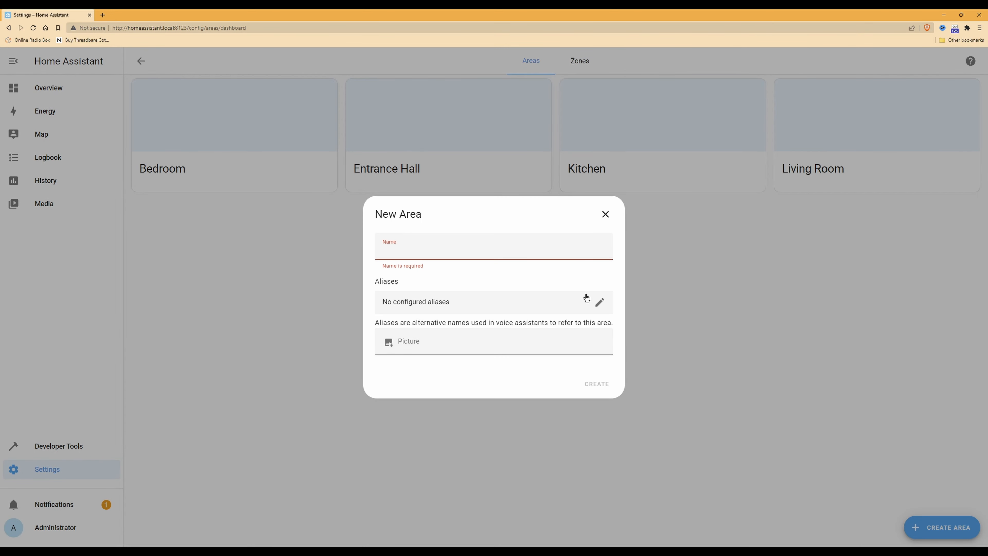
{"action": "type", "text": "Bathroom"}
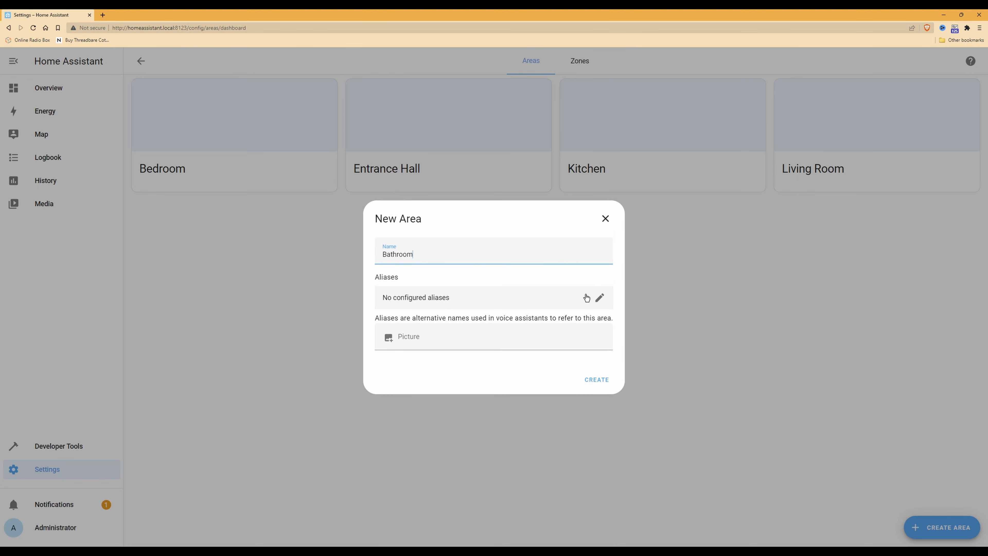
{"action": "left_click", "coordinate": [597, 381]}
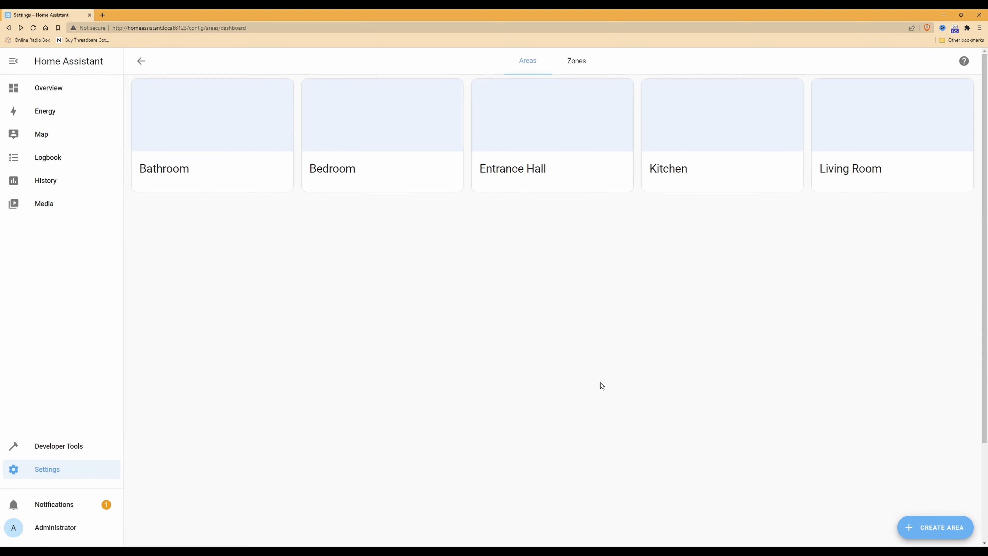
- View the Bathroom area's page and its picture and alias options without changing anything, and return to the Settings overview
{"action": "left_click", "coordinate": [232, 124]}
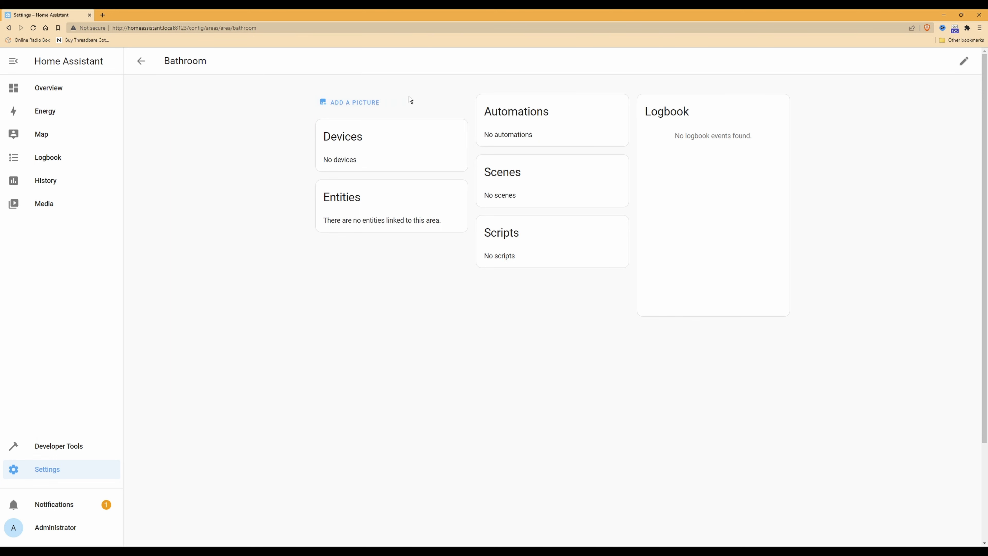
{"action": "left_click", "coordinate": [435, 99]}
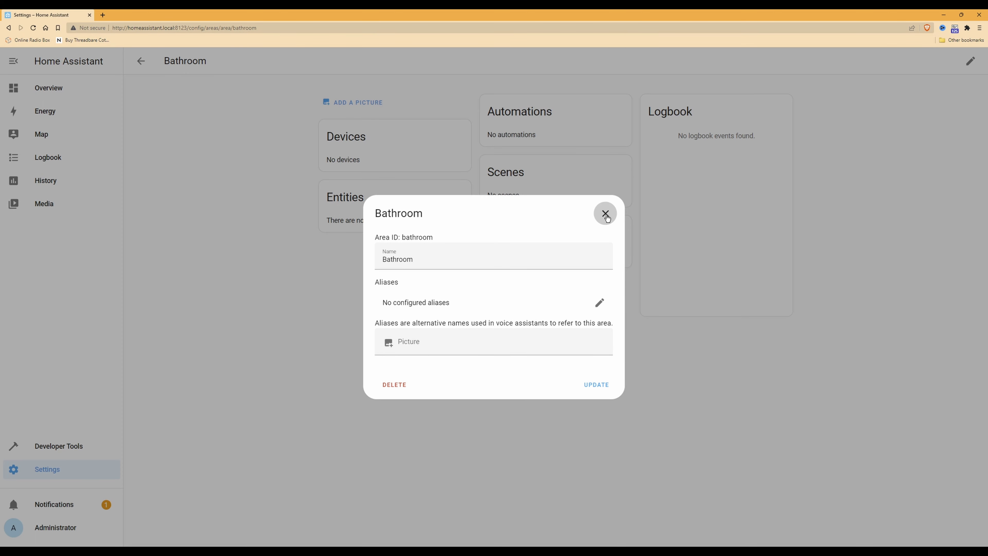
{"action": "left_click", "coordinate": [605, 213]}
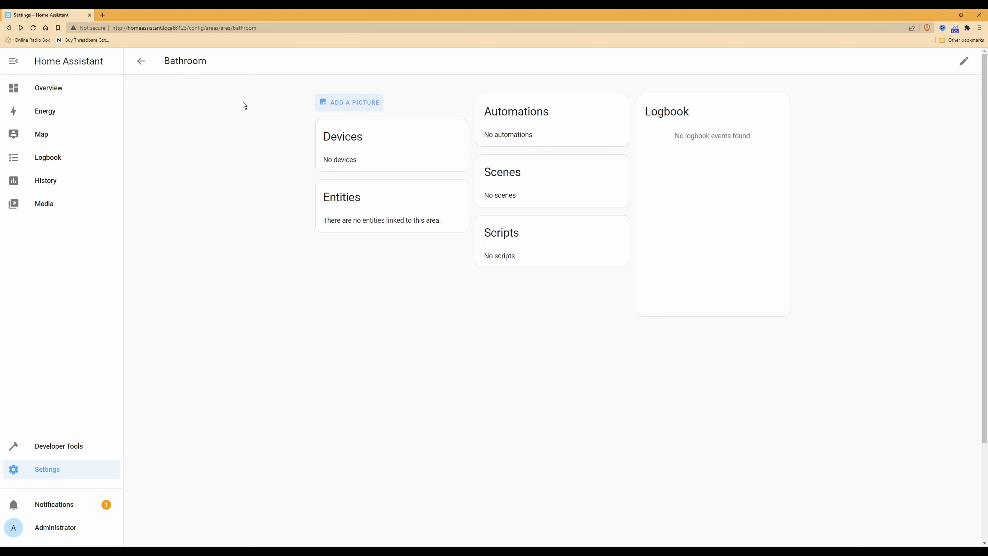
{"action": "left_click", "coordinate": [142, 65]}
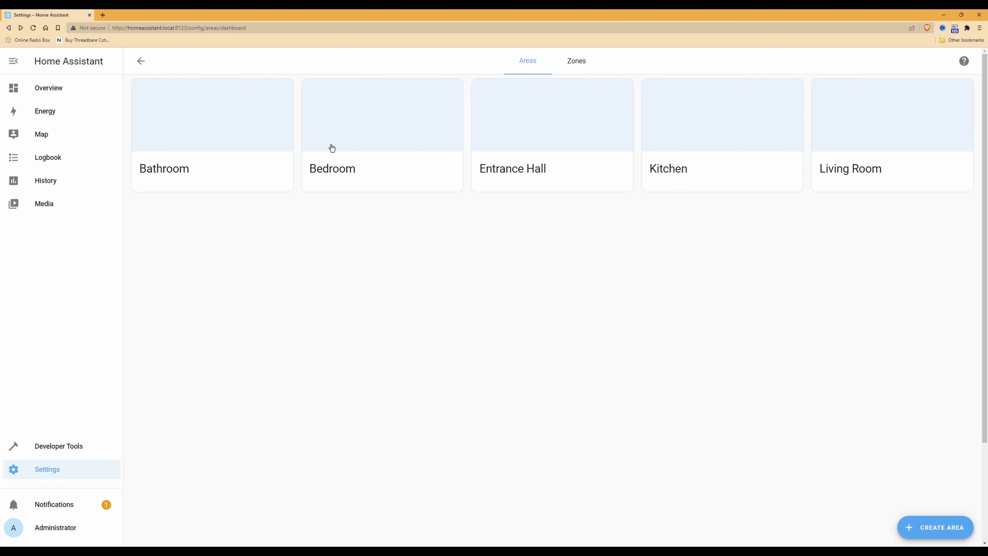
{"action": "left_click", "coordinate": [141, 61]}
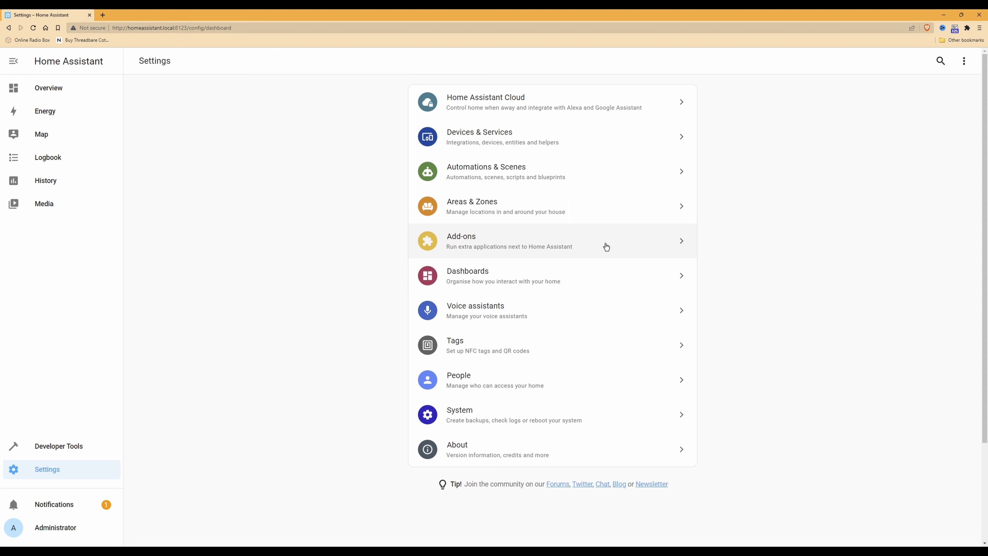
- View the Dashboards list, the Overview dashboard and the People section, and return to the Settings overview
{"action": "left_click", "coordinate": [484, 276]}
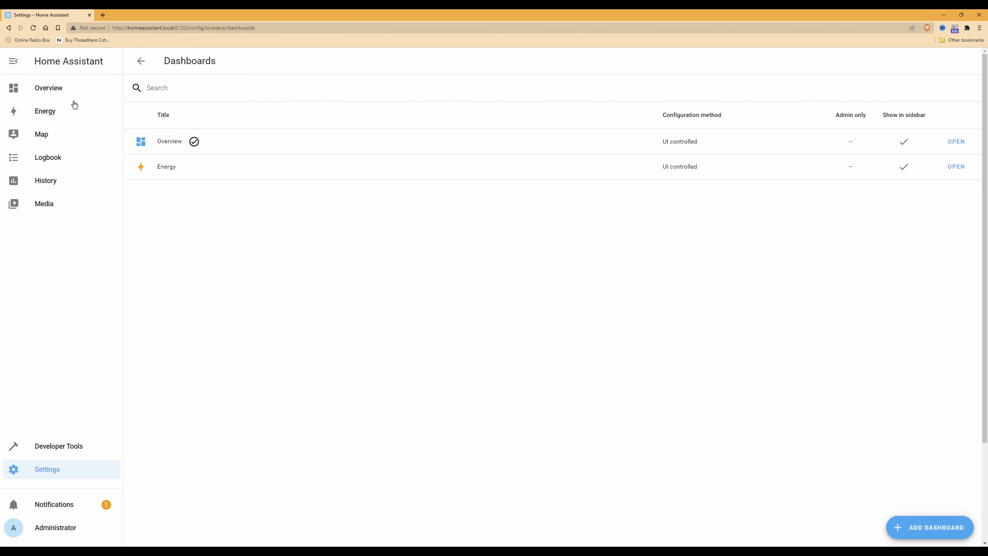
{"action": "left_click", "coordinate": [56, 91]}
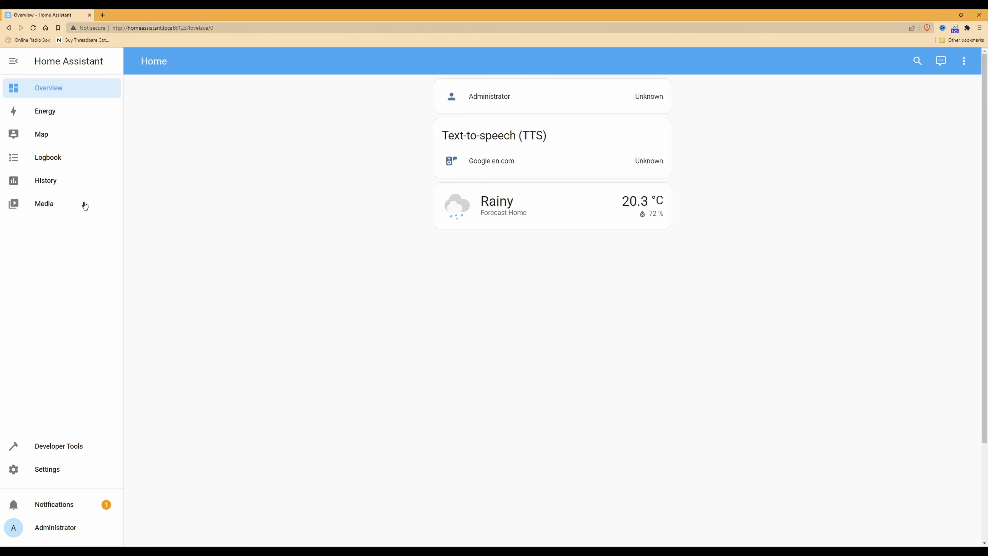
{"action": "left_click", "coordinate": [56, 474]}
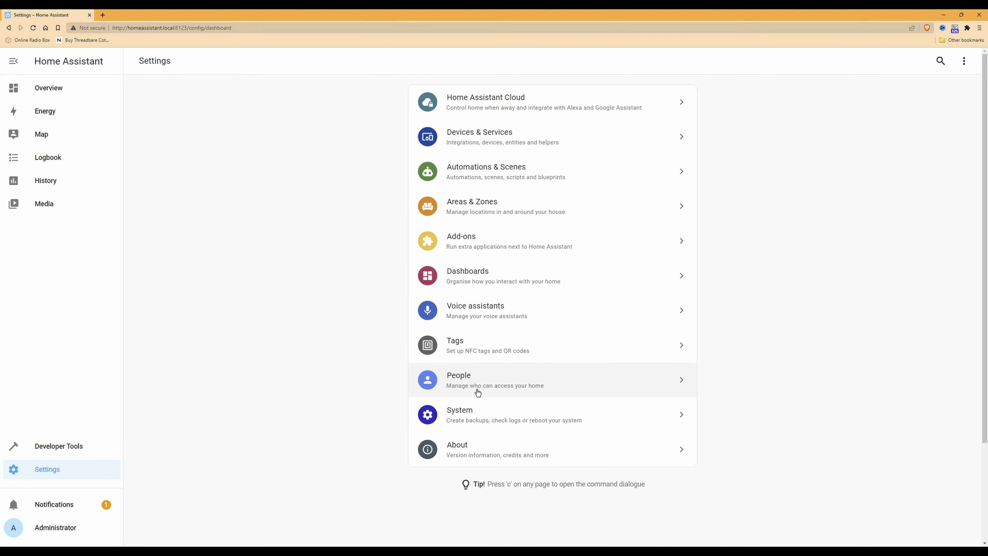
{"action": "left_click", "coordinate": [560, 383]}
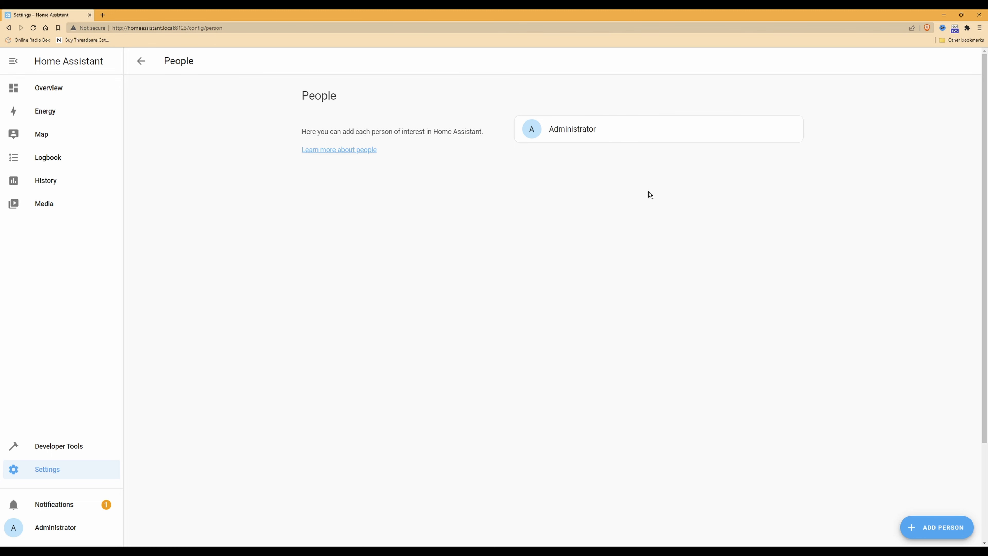
{"action": "left_click", "coordinate": [141, 61]}
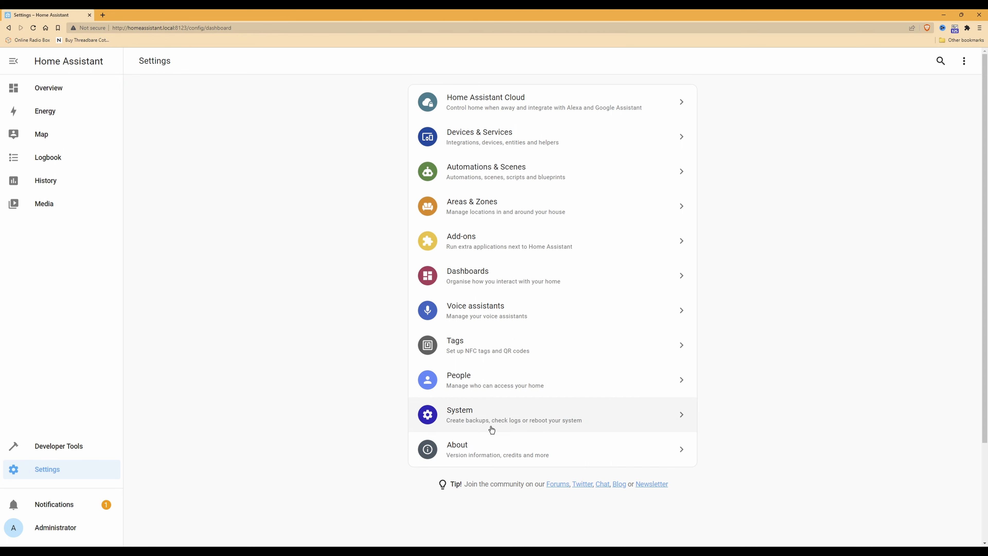
- View the General and Updates pages in the System settings, and return to the System overview
{"action": "left_click", "coordinate": [559, 416]}
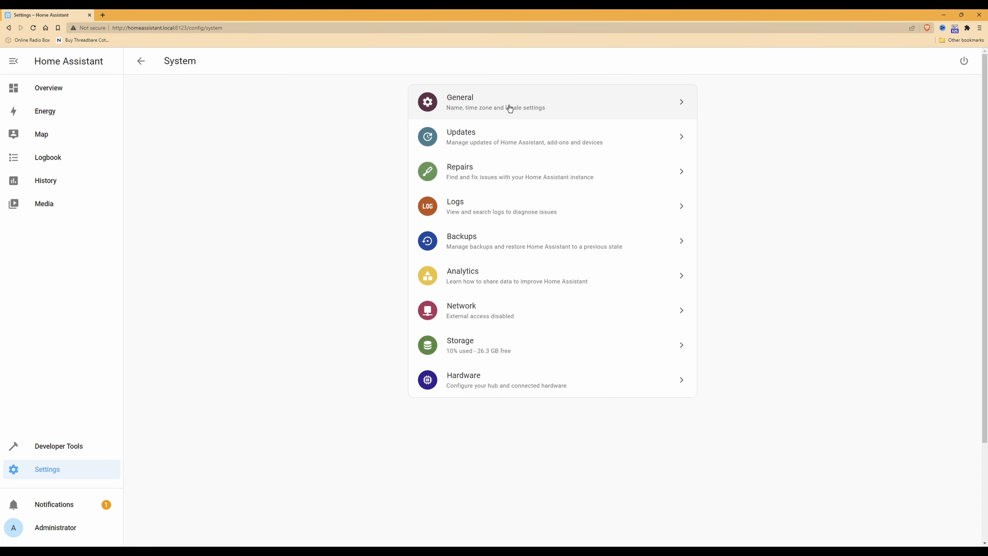
{"action": "left_click", "coordinate": [478, 108]}
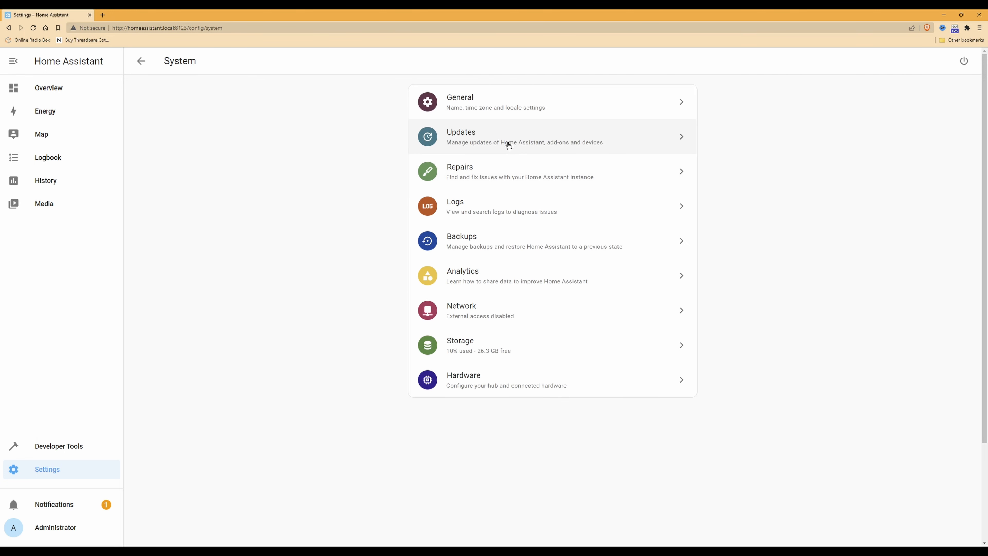
{"action": "left_click", "coordinate": [493, 138]}
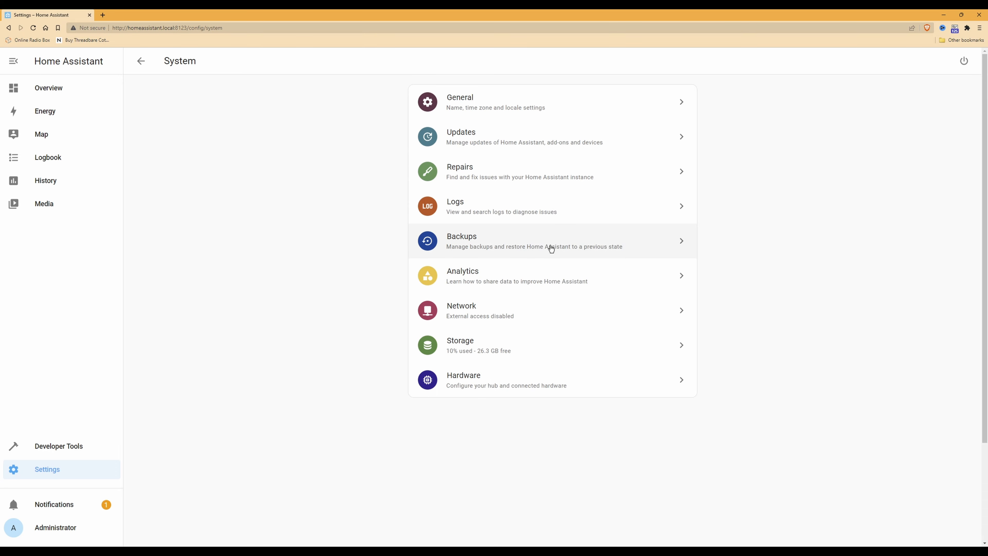
- Set up a new full backup named "Backup after initial setup" in the System backups
{"action": "left_click", "coordinate": [528, 243]}
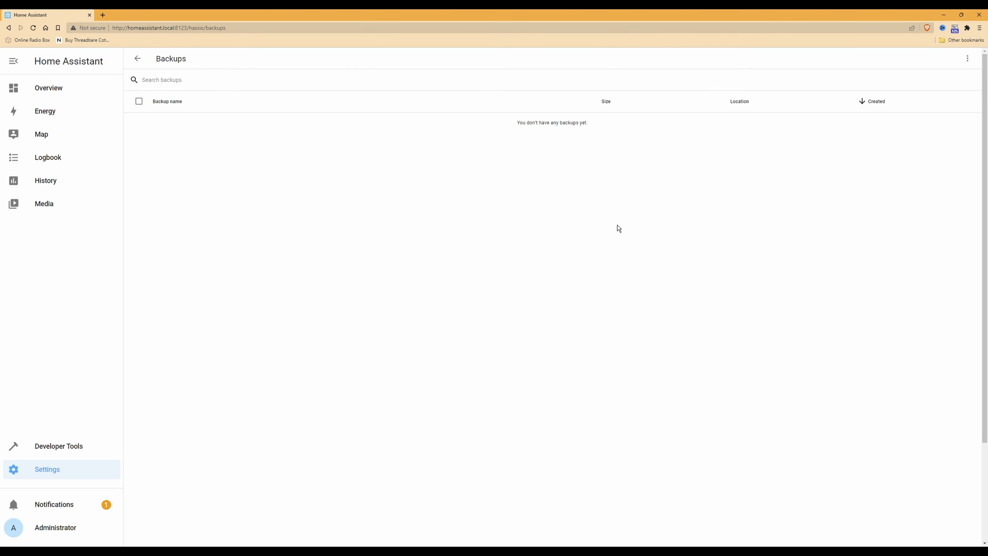
{"action": "scroll", "coordinate": [684, 243], "scroll_direction": "down", "scroll_amount": 5}
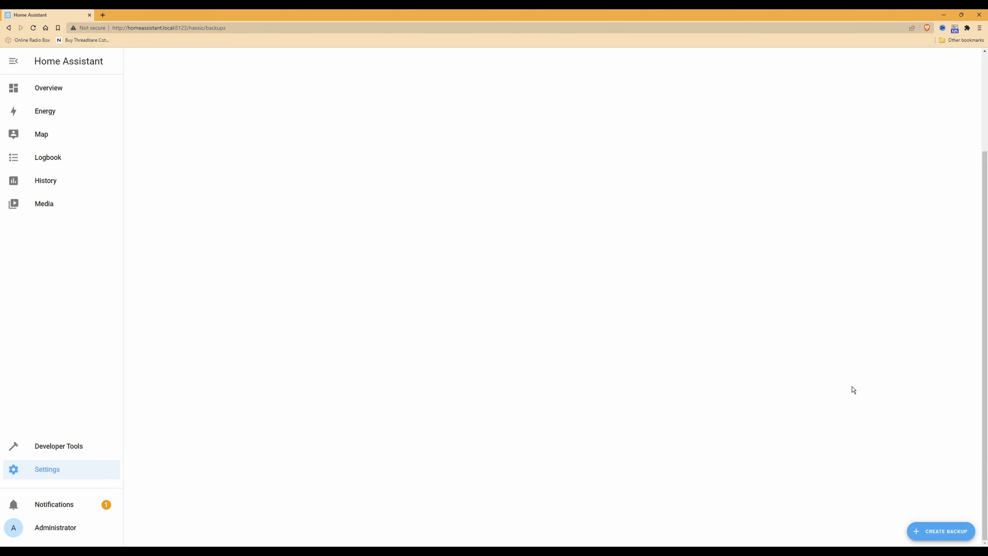
{"action": "left_click", "coordinate": [951, 532]}
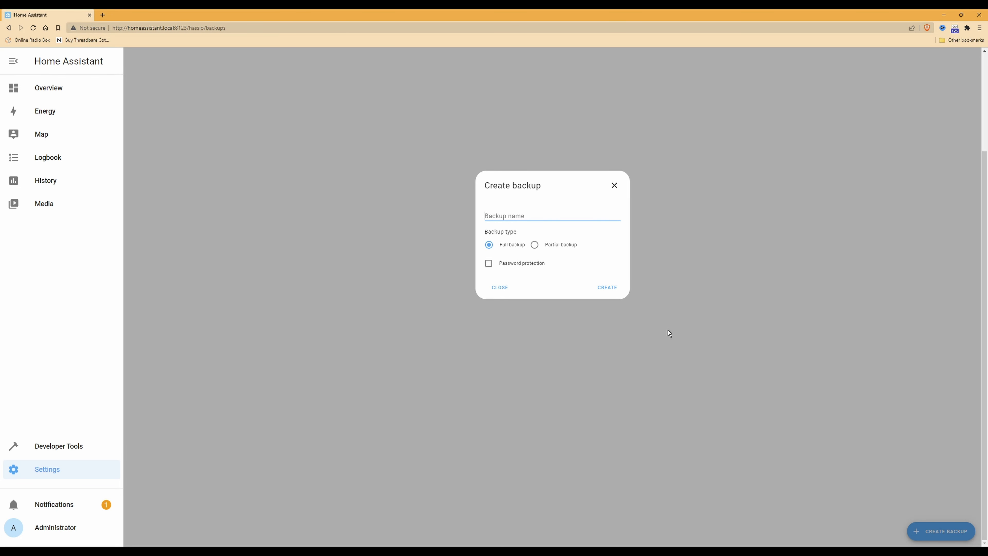
{"action": "type", "text": "Backup after initial setup"}
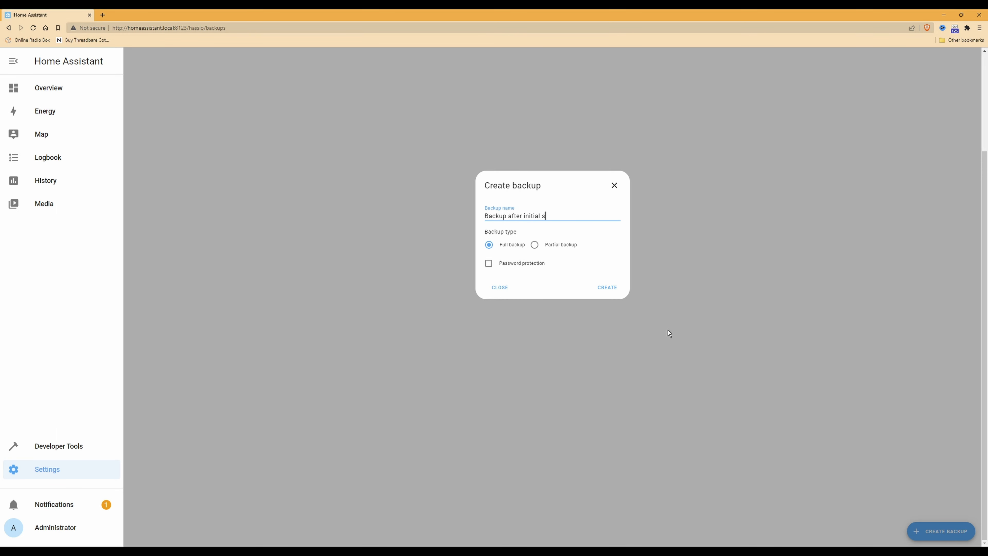